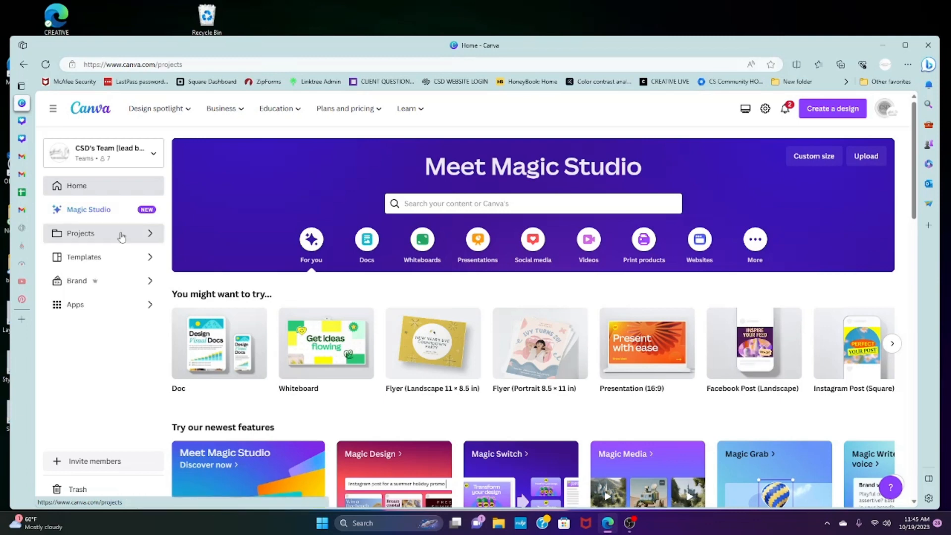
Open the team's projects and look through its folders, designs and brand templates
{"action": "left_click", "coordinate": [122, 237]}
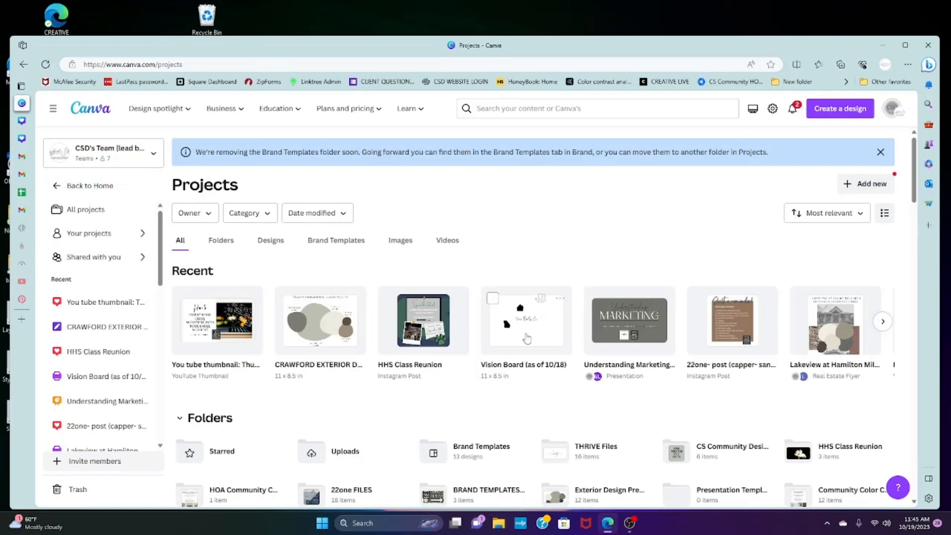
{"action": "scroll", "coordinate": [541, 379], "scroll_direction": "down", "scroll_amount": 10}
{"action": "scroll", "coordinate": [542, 389], "scroll_direction": "down", "scroll_amount": 6}
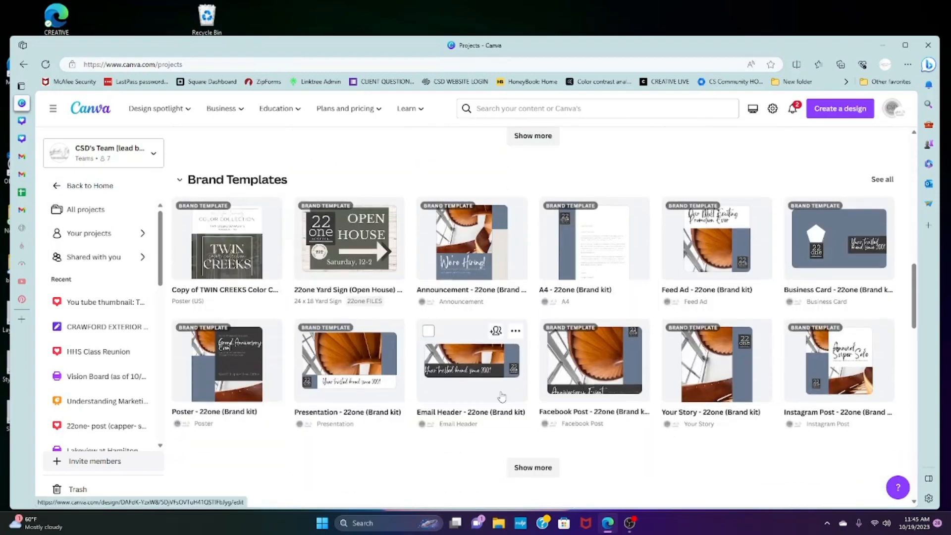
{"action": "scroll", "coordinate": [515, 376], "scroll_direction": "up", "scroll_amount": 9}
{"action": "scroll", "coordinate": [515, 376], "scroll_direction": "up", "scroll_amount": 3}
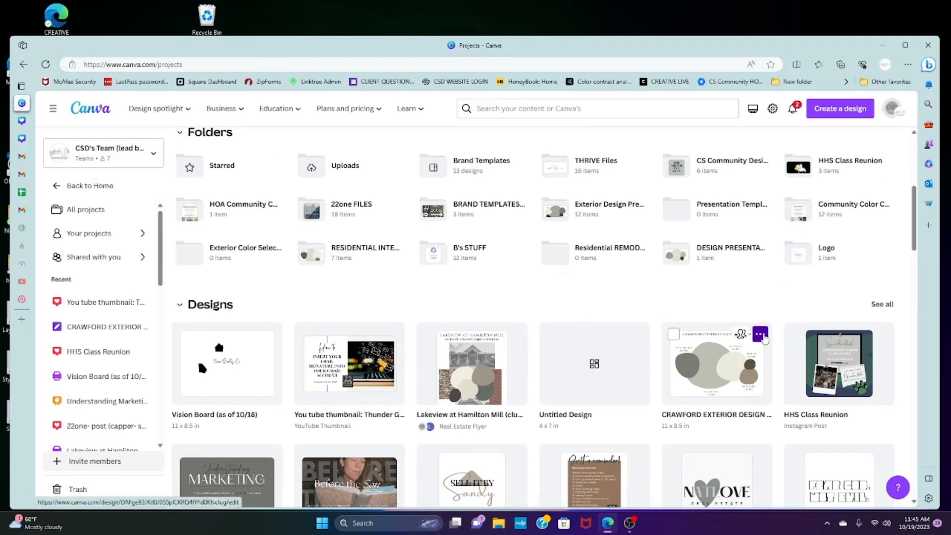
Review the options for the CRAWFORD EXTERIOR design, including its available destination folders, without moving it
{"action": "left_click", "coordinate": [762, 335]}
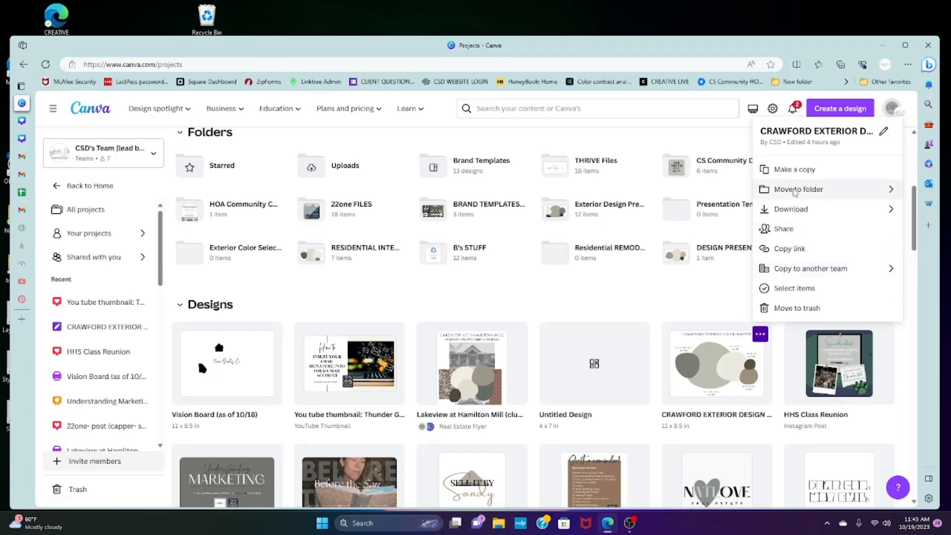
{"action": "left_click", "coordinate": [795, 190]}
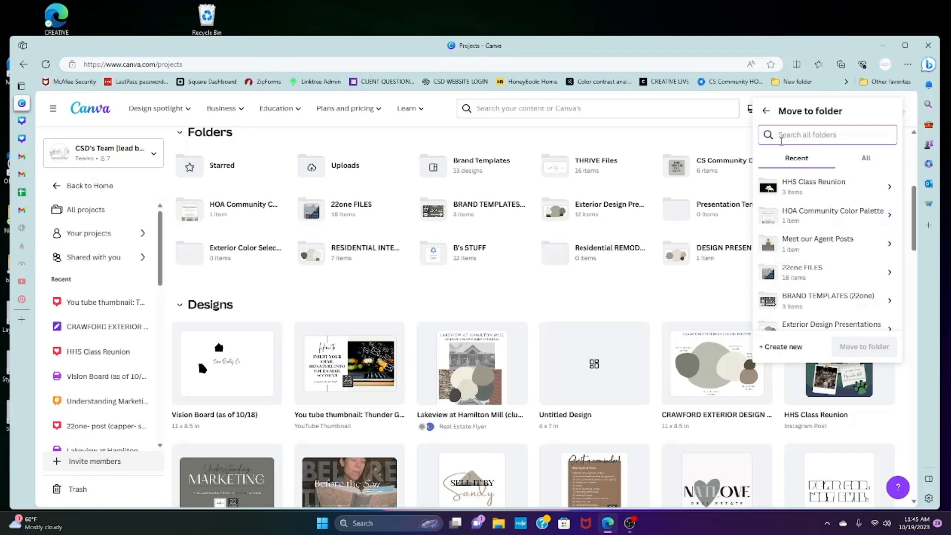
{"action": "left_click", "coordinate": [775, 111]}
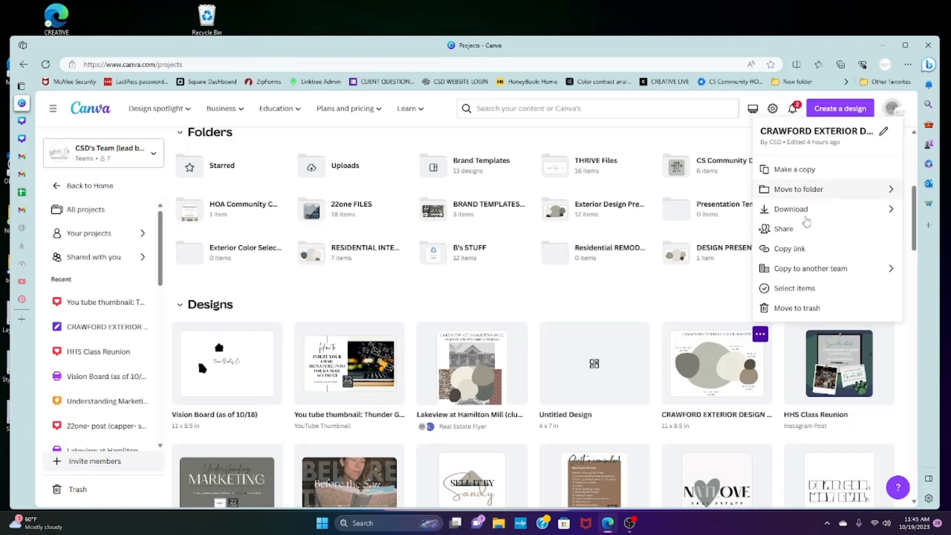
{"action": "left_click", "coordinate": [642, 318]}
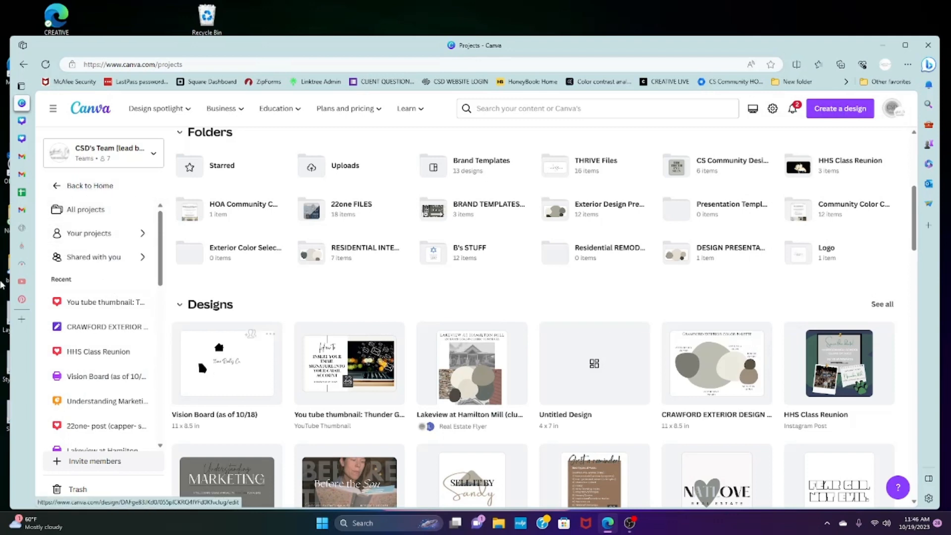
View the access and sharing settings of the recent Understanding Marketing presentation, leaving them as they are
{"action": "scroll", "coordinate": [507, 221], "scroll_direction": "up", "scroll_amount": 6}
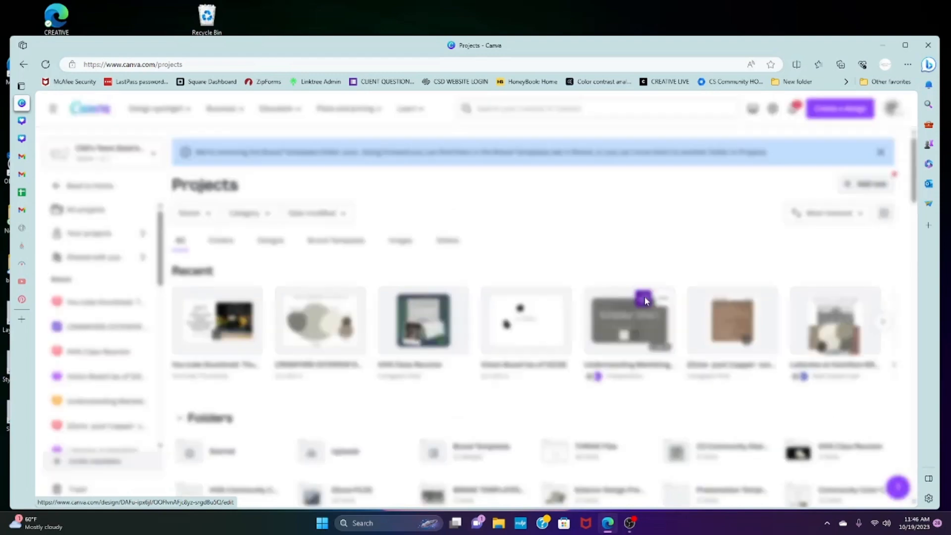
{"action": "left_click", "coordinate": [644, 298]}
{"action": "left_click", "coordinate": [551, 230]}
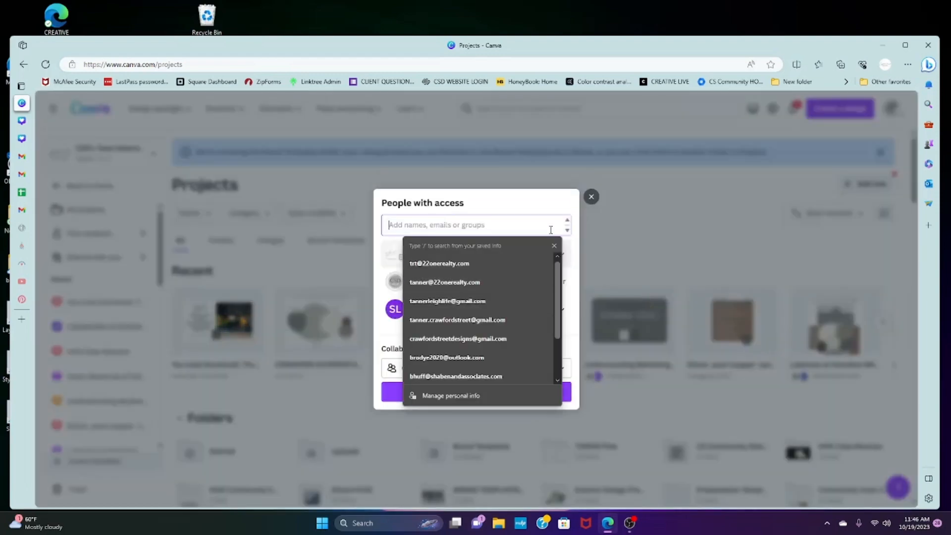
{"action": "left_click", "coordinate": [591, 197]}
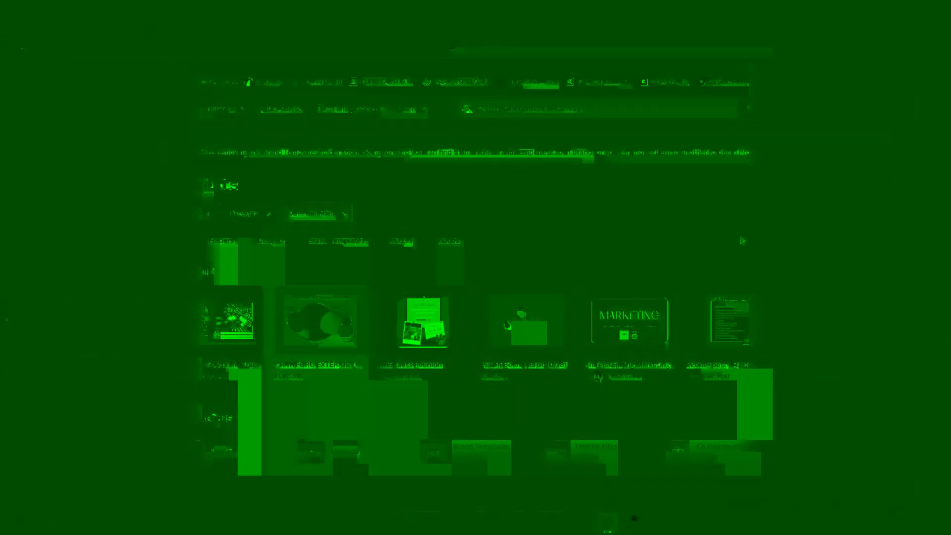
Return to the home page and browse the suggested design types for a new design
{"action": "left_click", "coordinate": [89, 189]}
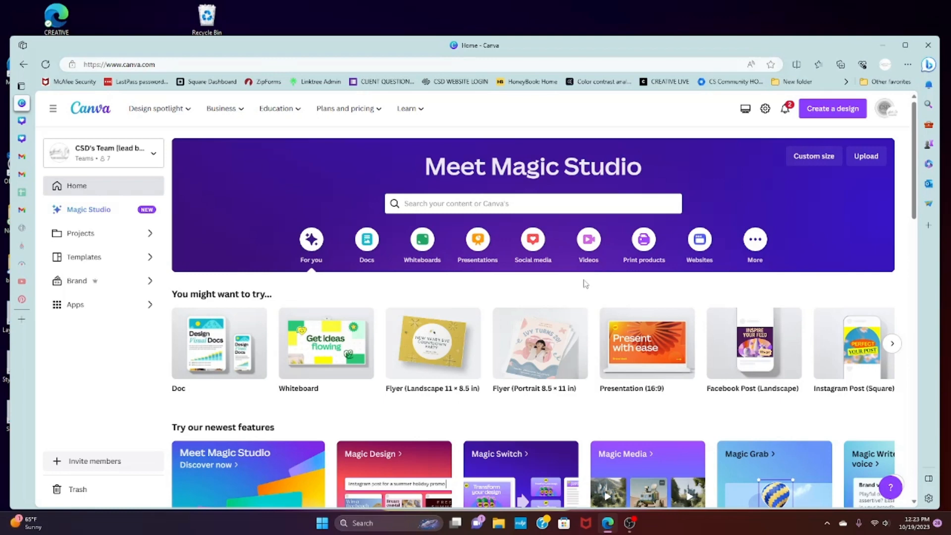
{"action": "left_click", "coordinate": [821, 113]}
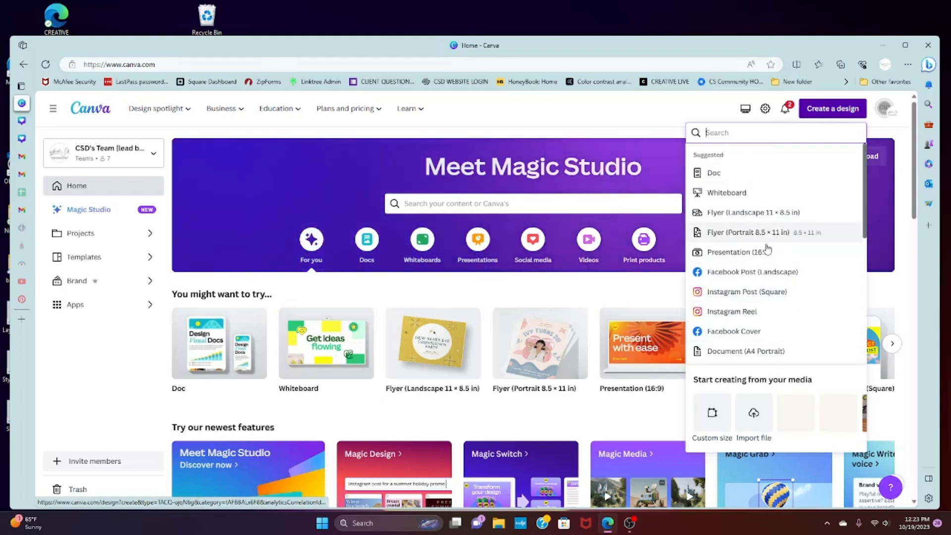
{"action": "scroll", "coordinate": [777, 249], "scroll_direction": "down", "scroll_amount": 5}
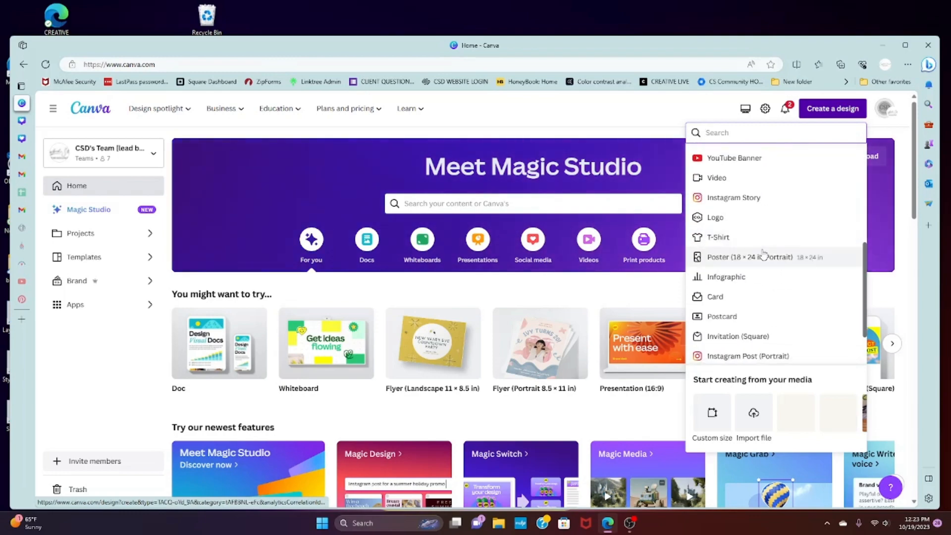
{"action": "scroll", "coordinate": [763, 254], "scroll_direction": "down", "scroll_amount": 2}
{"action": "scroll", "coordinate": [763, 254], "scroll_direction": "down", "scroll_amount": 3}
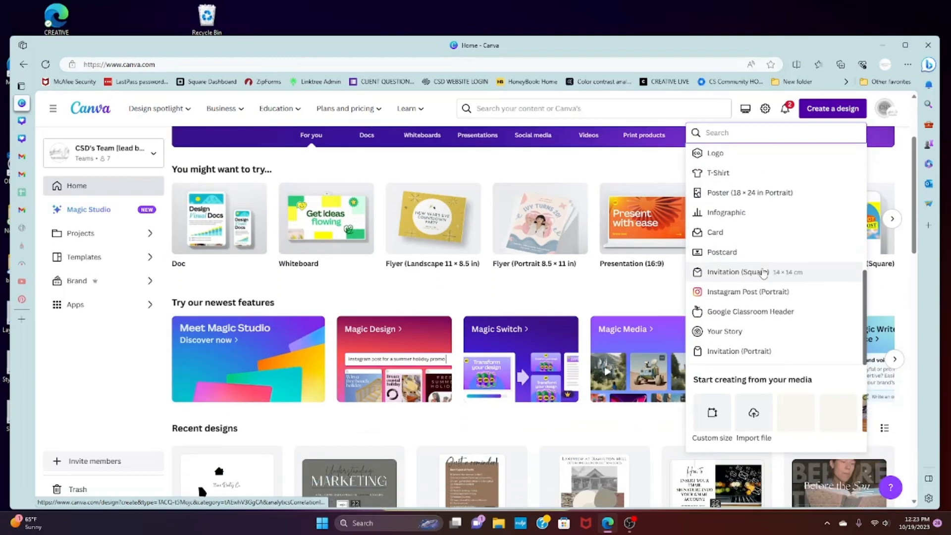
{"action": "scroll", "coordinate": [763, 271], "scroll_direction": "up", "scroll_amount": 10}
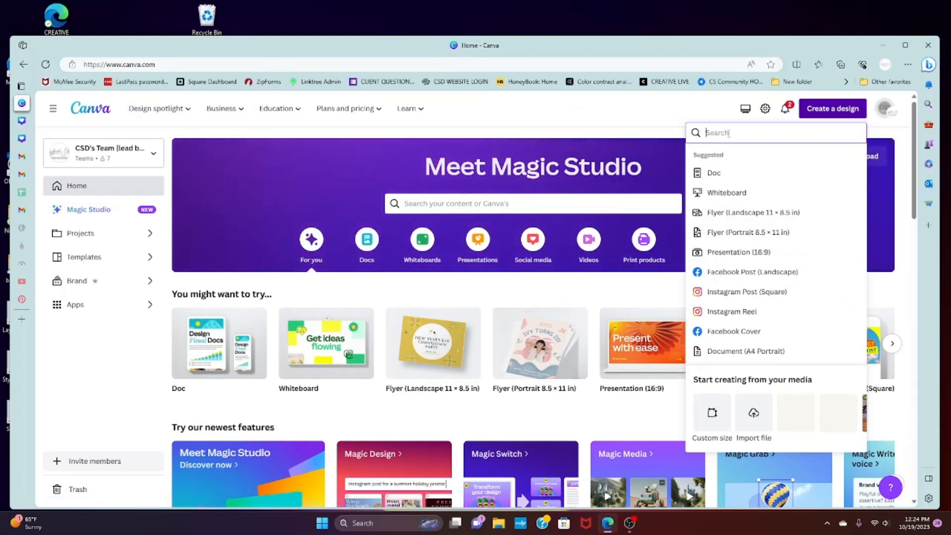
Search the new-design types for "ts", clear the search, and search for "rep"
{"action": "type", "text": "ts"}
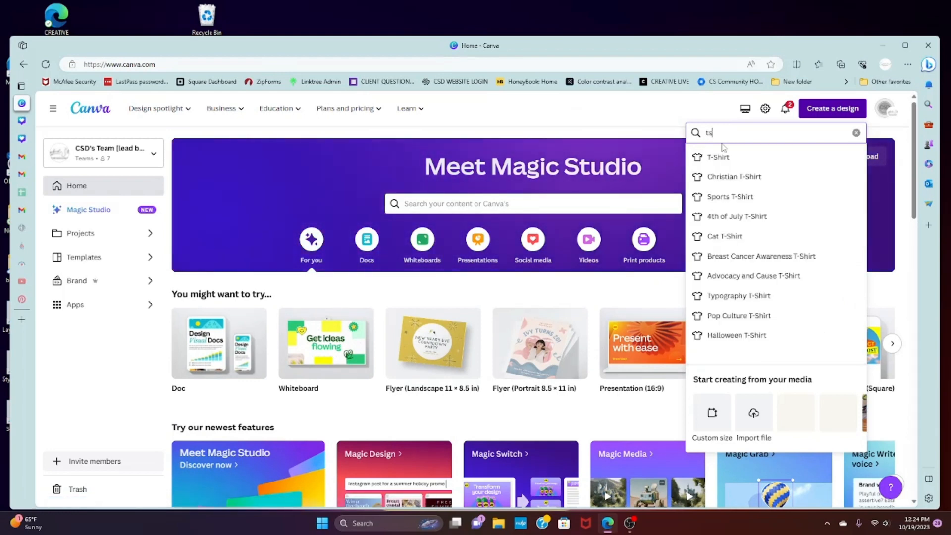
{"action": "key", "text": "BackSpace"}
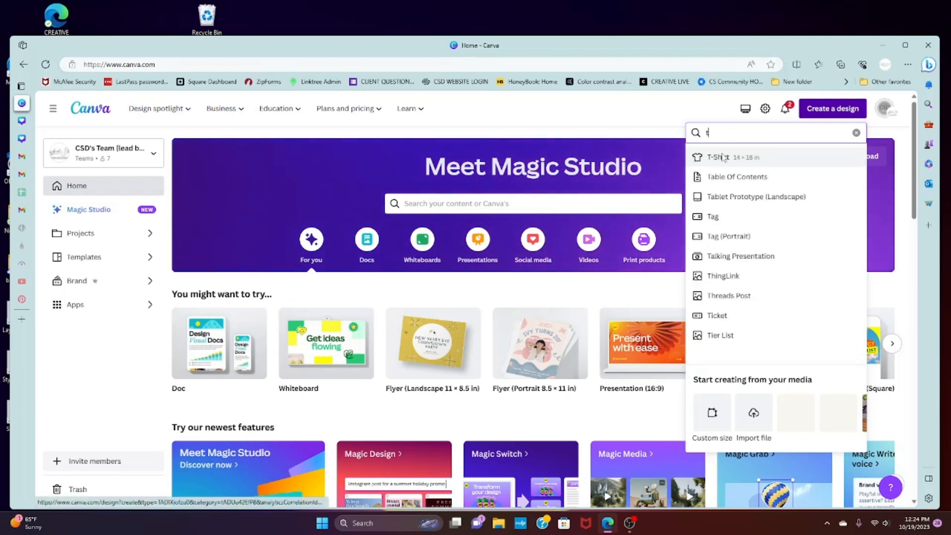
{"action": "key", "text": "BackSpace"}
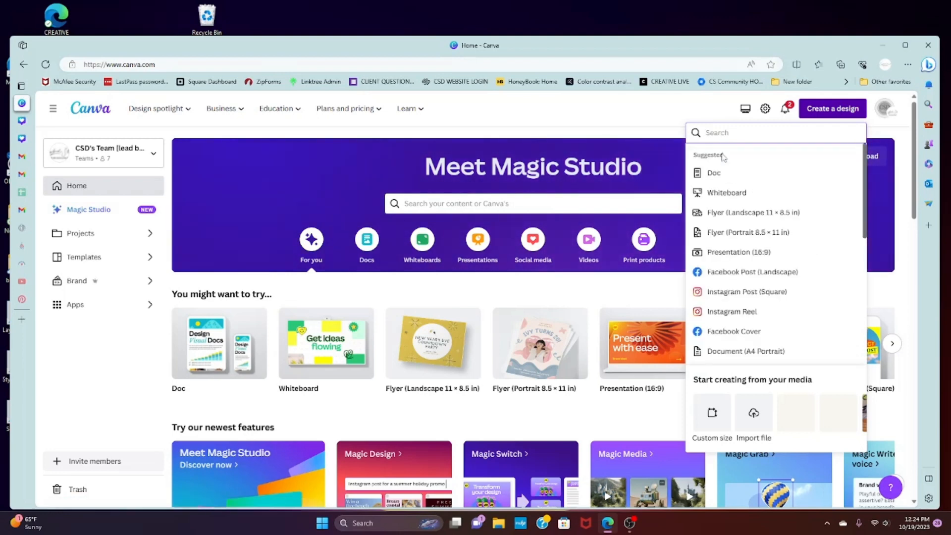
{"action": "type", "text": "rep"}
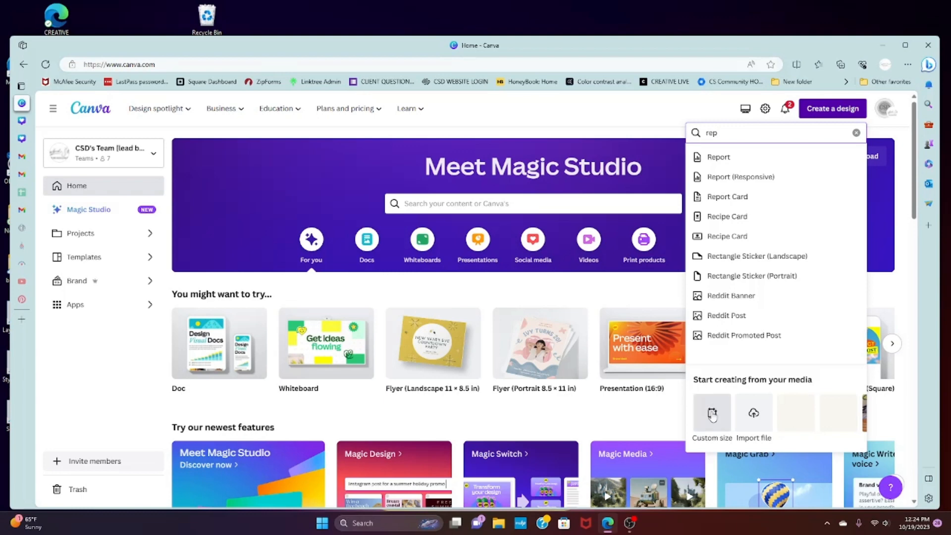
Check the custom-size unit options, create a new design from the recent 4 × 7 in size, and browse its templates
{"action": "left_click", "coordinate": [712, 414]}
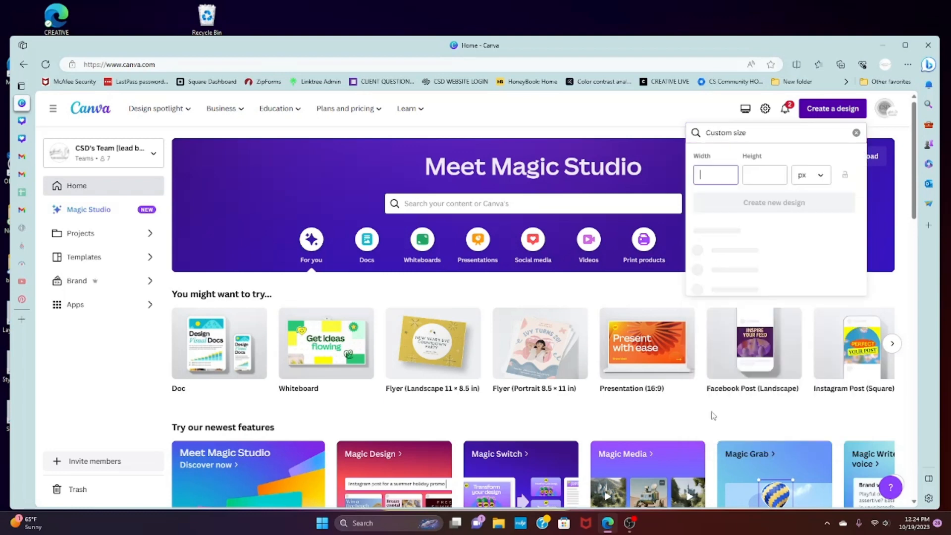
{"action": "left_click", "coordinate": [826, 177]}
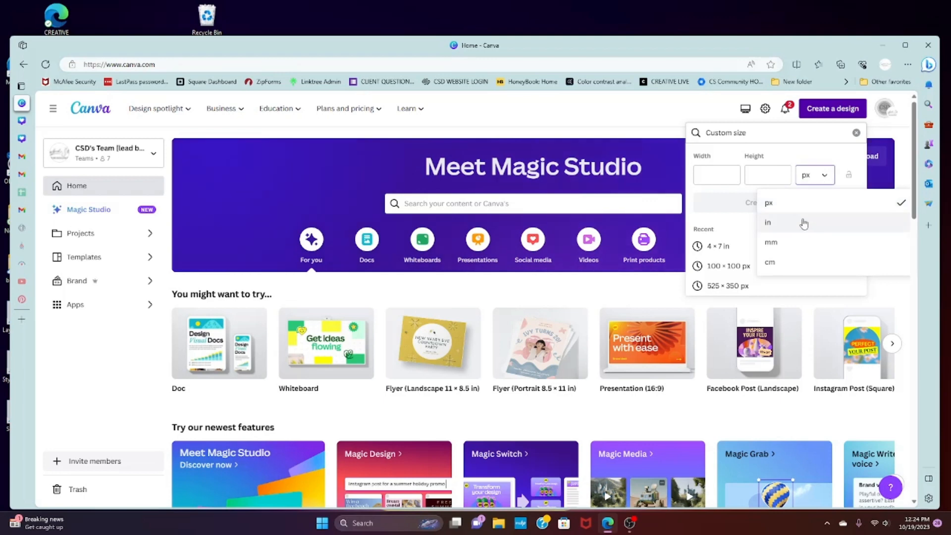
{"action": "left_click", "coordinate": [734, 175]}
{"action": "key", "text": "Tab"}
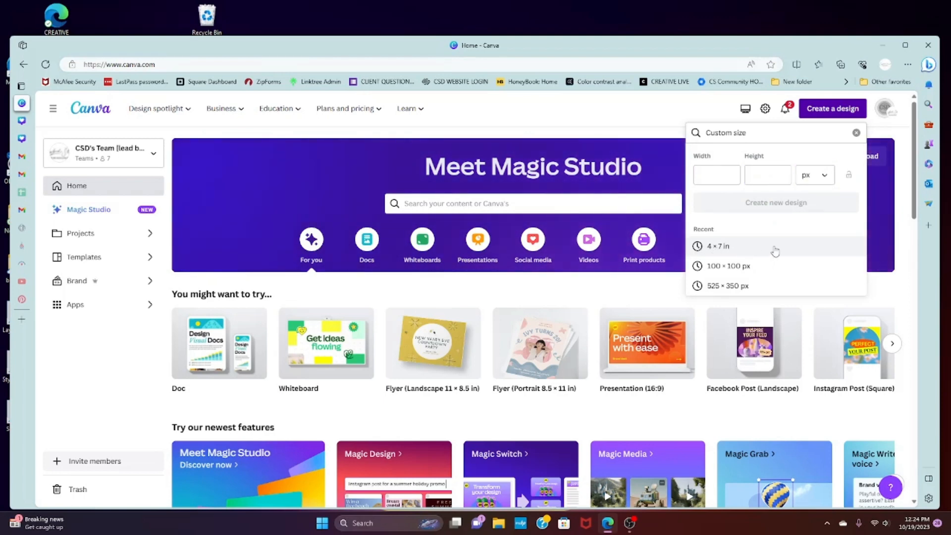
{"action": "left_click", "coordinate": [776, 252]}
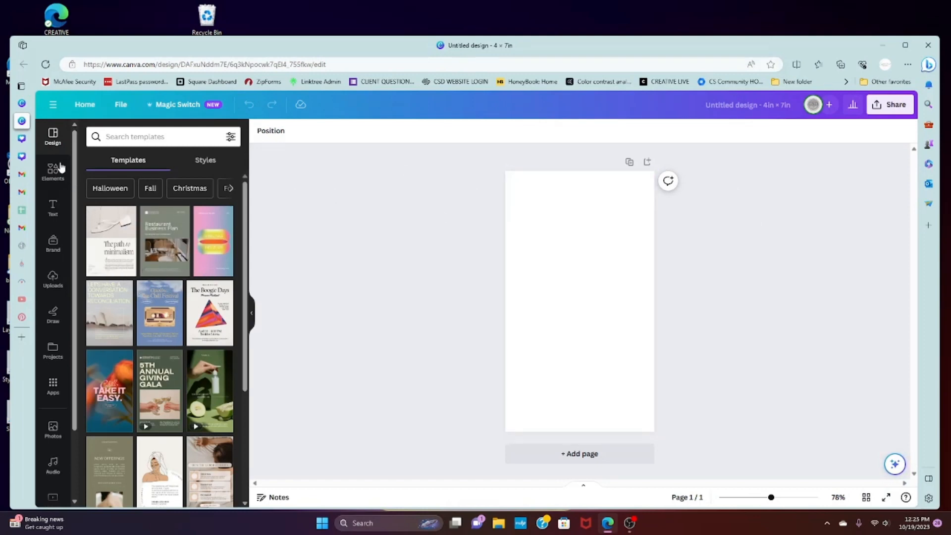
{"action": "scroll", "coordinate": [203, 361], "scroll_direction": "down", "scroll_amount": 8}
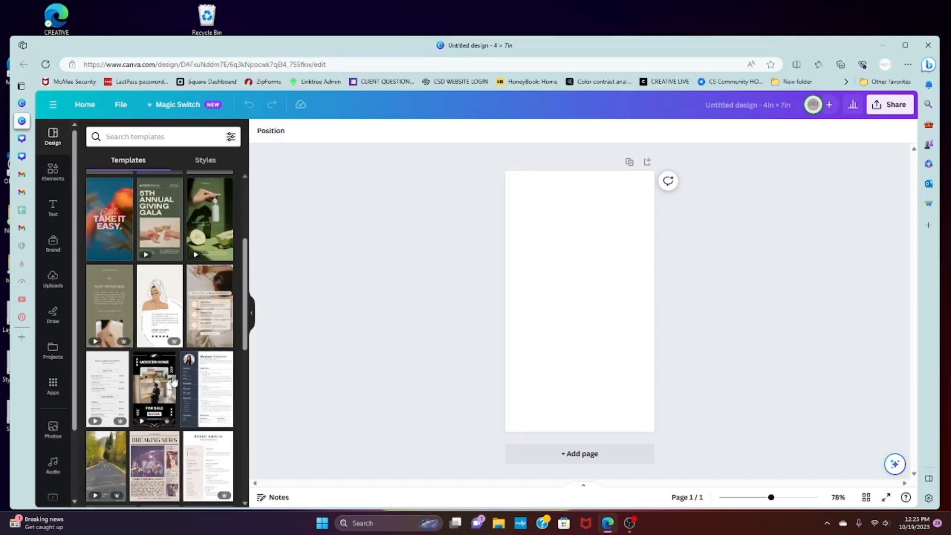
{"action": "scroll", "coordinate": [181, 392], "scroll_direction": "up", "scroll_amount": 8}
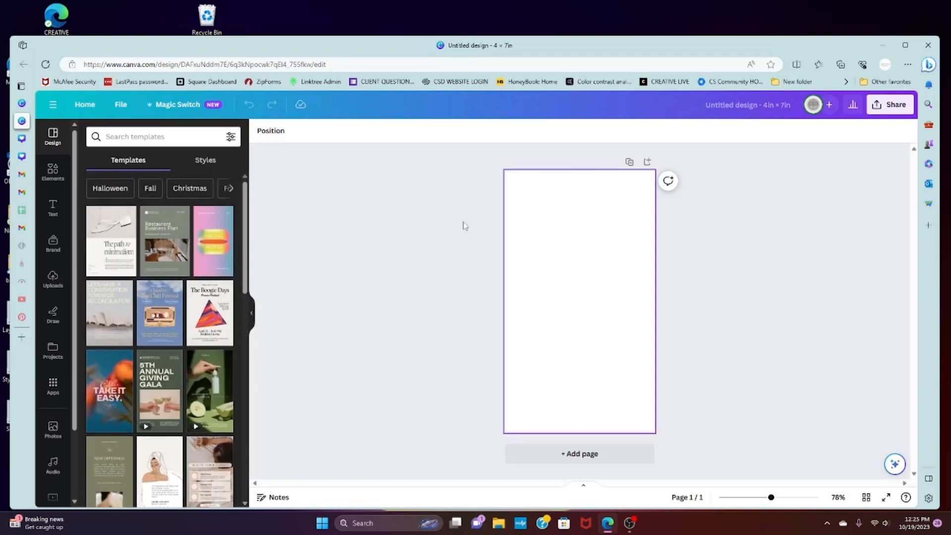
Return to the home page, search the design types for "flyer", and create a Flyer (Landscape 11 × 8.5 in) design
{"action": "mouse_move", "coordinate": [66, 95]}
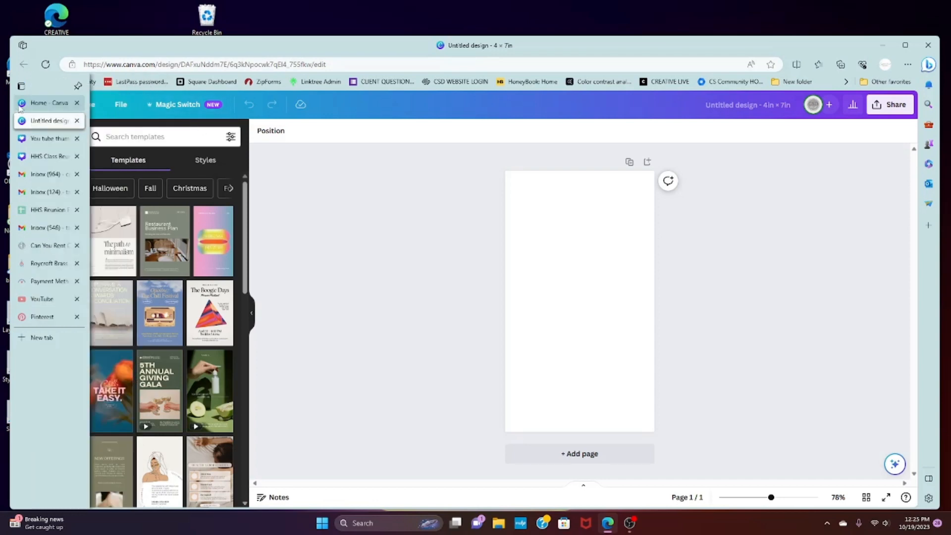
{"action": "left_click", "coordinate": [49, 103]}
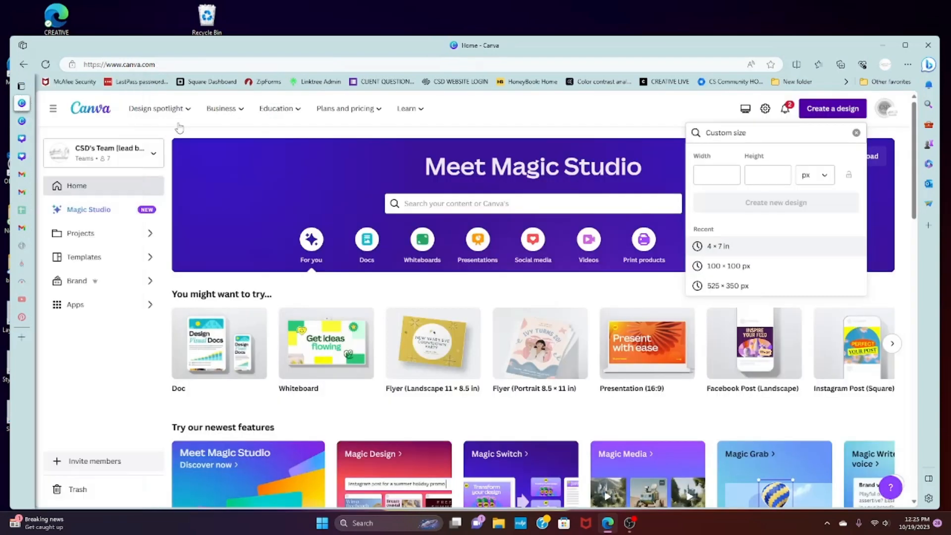
{"action": "left_click", "coordinate": [857, 134]}
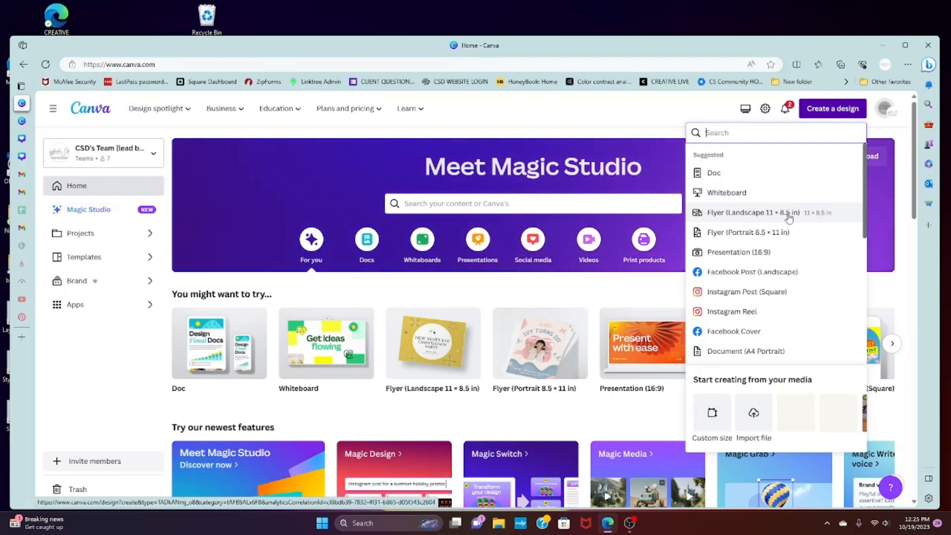
{"action": "type", "text": "fly"}
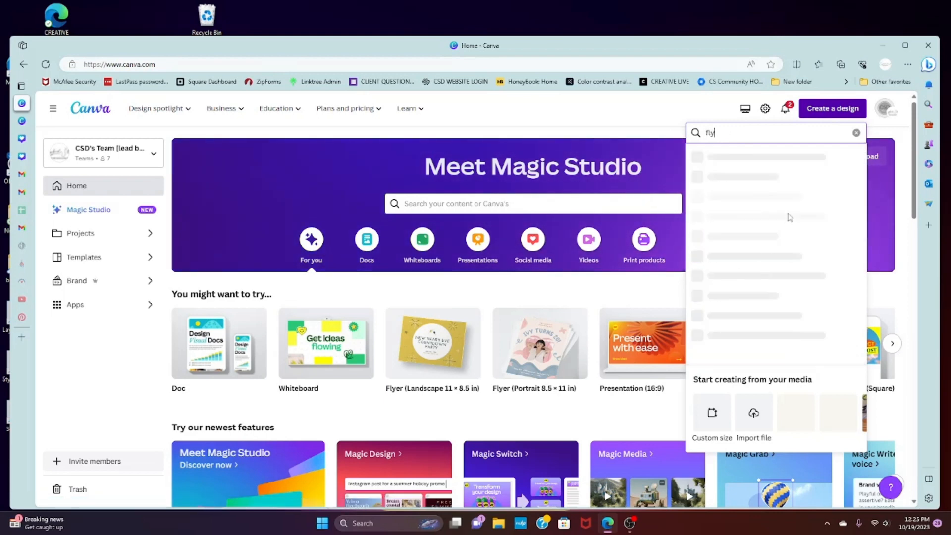
{"action": "type", "text": "er"}
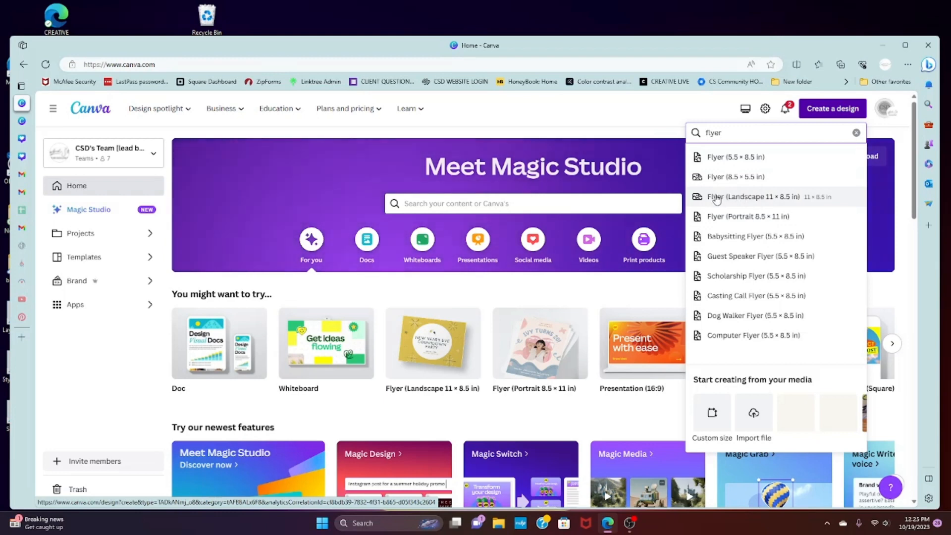
{"action": "left_click", "coordinate": [810, 198]}
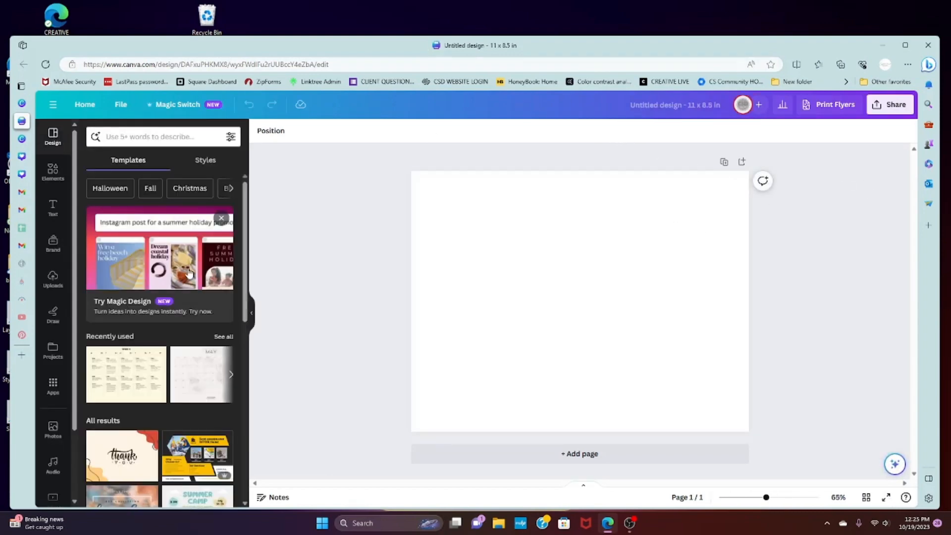
{"action": "scroll", "coordinate": [165, 325], "scroll_direction": "down", "scroll_amount": 6}
{"action": "scroll", "coordinate": [165, 337], "scroll_direction": "up", "scroll_amount": 8}
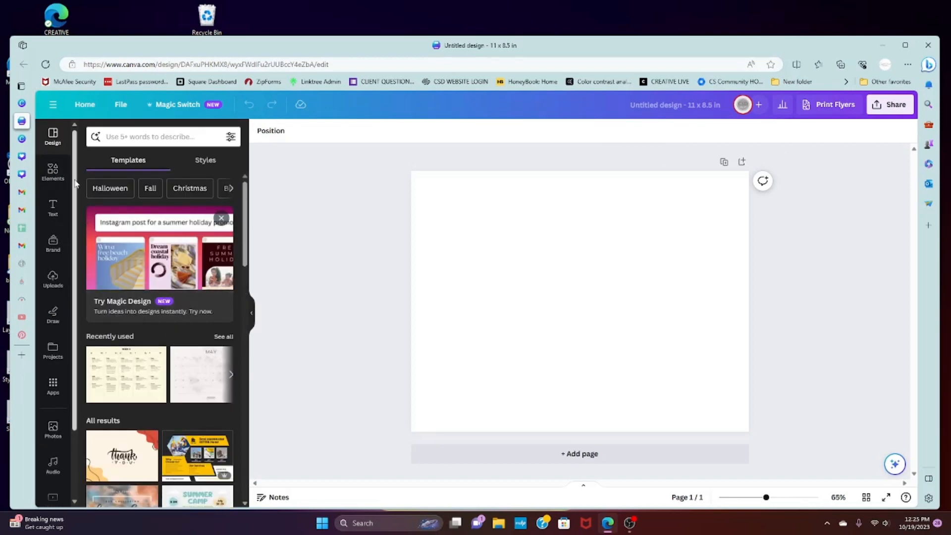
Rename the landscape flyer design as "Vision Board (as of 10/19)"
{"action": "left_click", "coordinate": [640, 113]}
{"action": "key", "text": "BackSpace"}
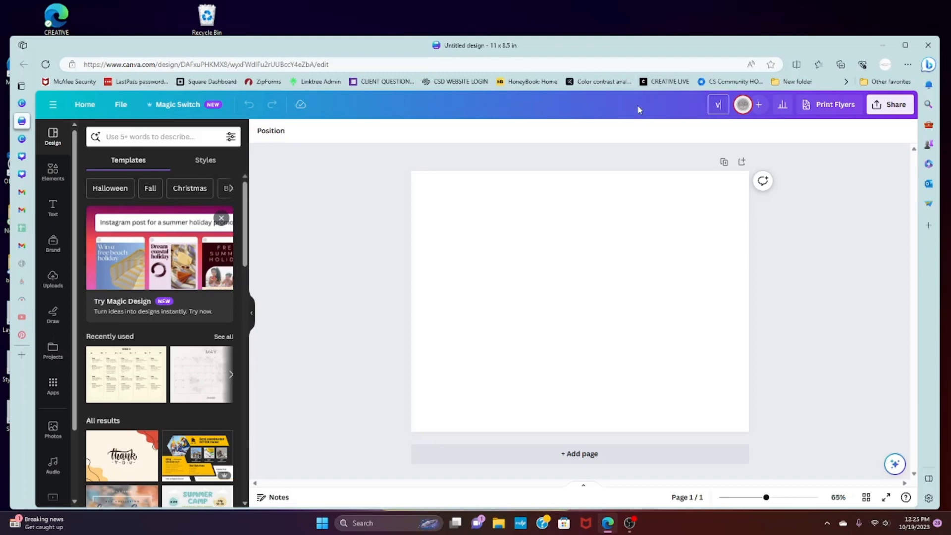
{"action": "type", "text": "Vision Board"}
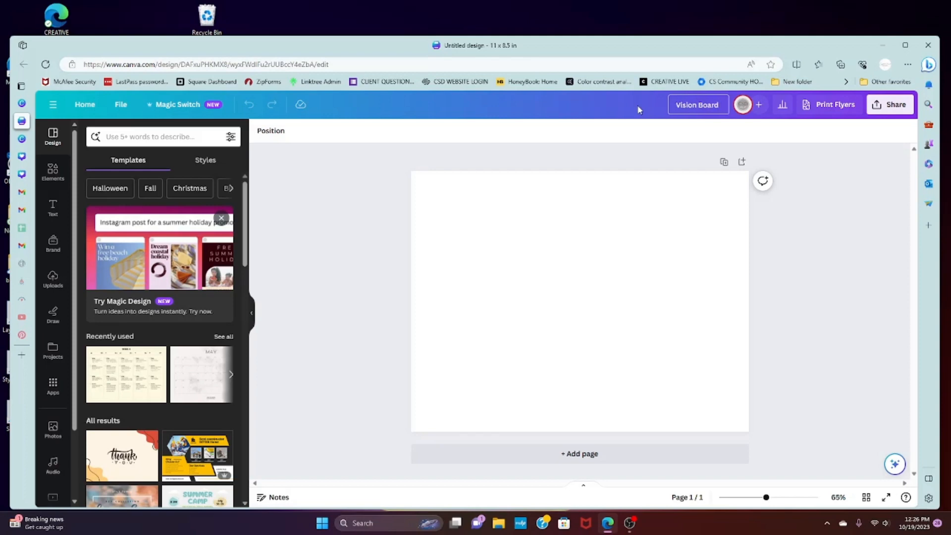
{"action": "type", "text": " (as of 10/19)"}
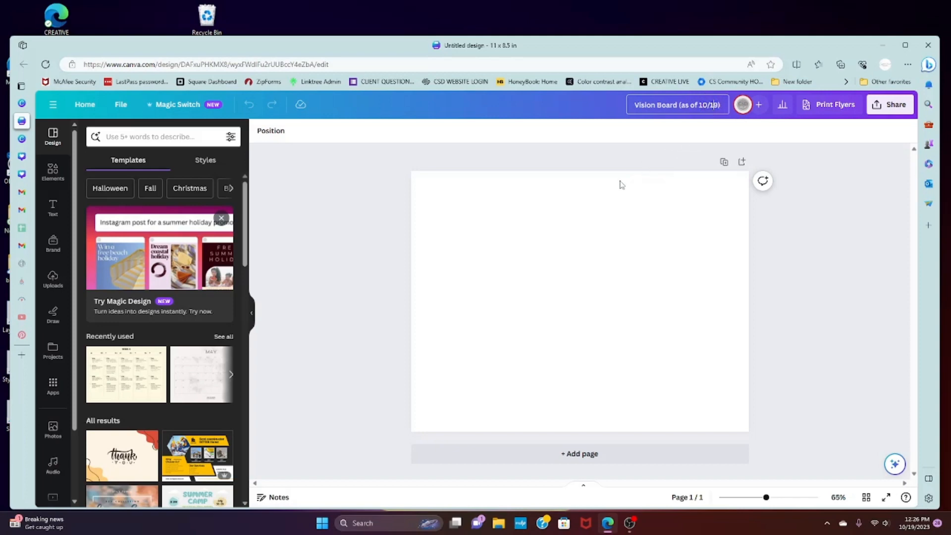
Confirm the new design title and browse the suggested templates for the landscape flyer
{"action": "left_click", "coordinate": [553, 231]}
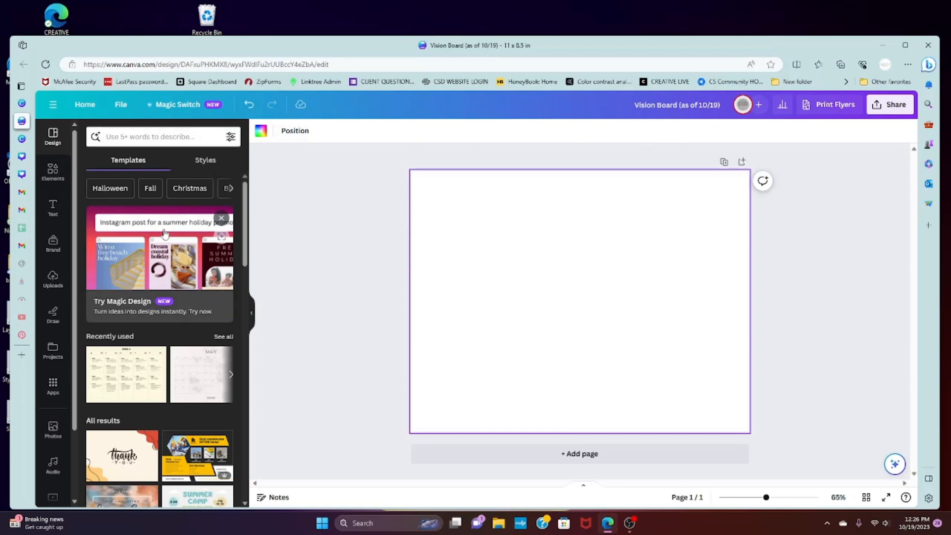
{"action": "scroll", "coordinate": [180, 253], "scroll_direction": "down", "scroll_amount": 5}
{"action": "scroll", "coordinate": [179, 253], "scroll_direction": "down", "scroll_amount": 15}
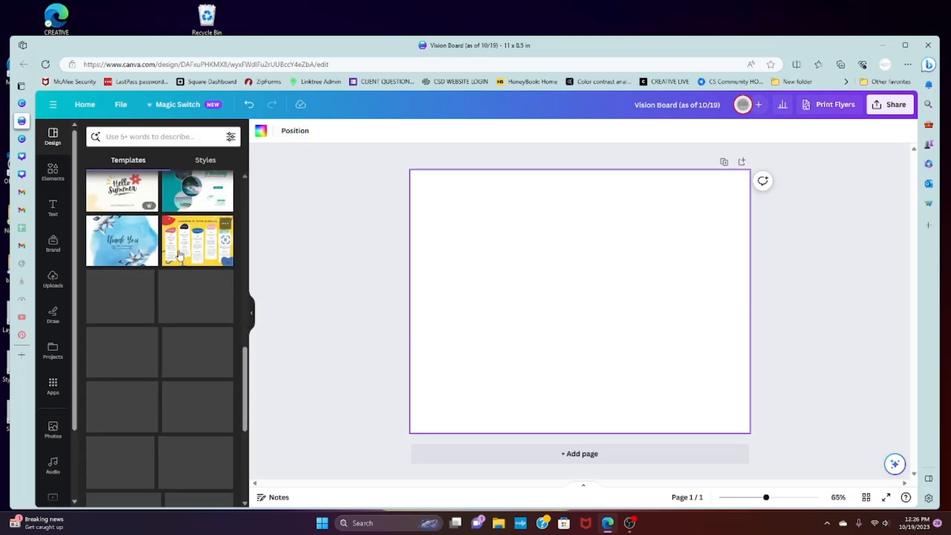
{"action": "scroll", "coordinate": [179, 253], "scroll_direction": "up", "scroll_amount": 10}
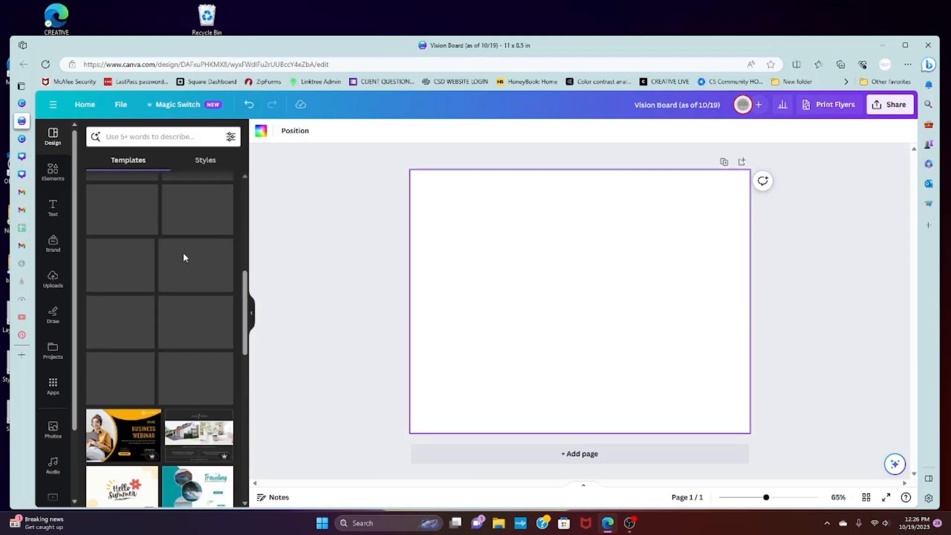
{"action": "scroll", "coordinate": [183, 253], "scroll_direction": "up", "scroll_amount": 10}
{"action": "scroll", "coordinate": [189, 254], "scroll_direction": "down", "scroll_amount": 12}
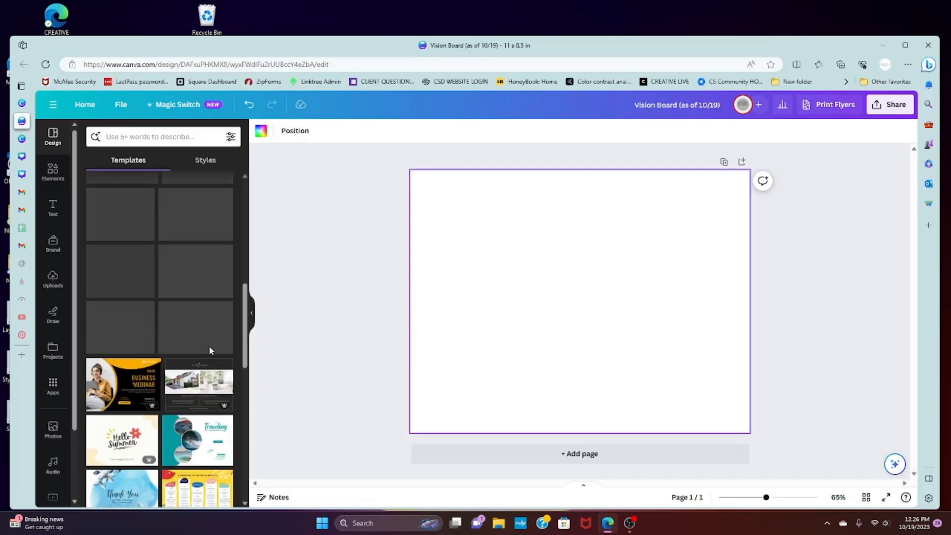
{"action": "scroll", "coordinate": [184, 294], "scroll_direction": "up", "scroll_amount": 10}
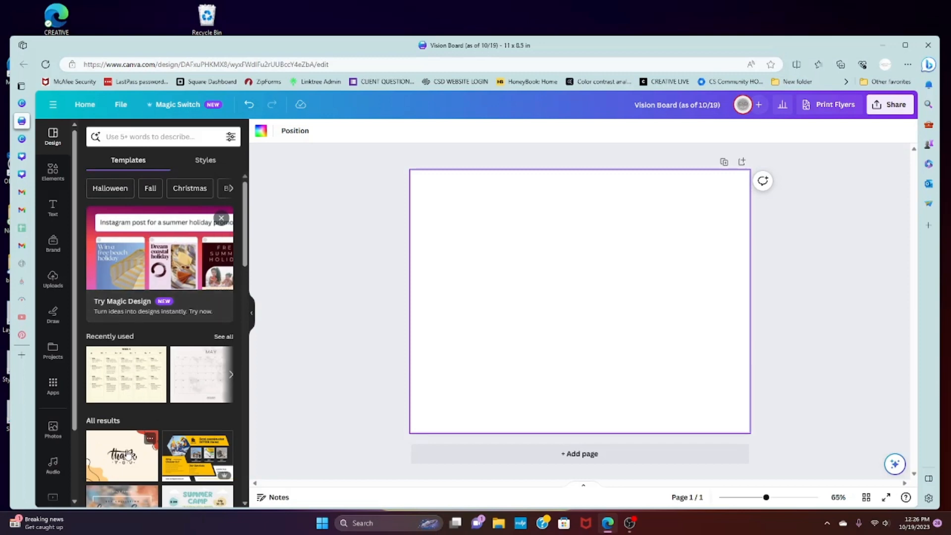
{"action": "scroll", "coordinate": [146, 203], "scroll_direction": "down", "scroll_amount": 4}
{"action": "scroll", "coordinate": [147, 201], "scroll_direction": "up", "scroll_amount": 4}
Open the text options and view the available brand kits, keeping the CSD brand kit
{"action": "left_click", "coordinate": [58, 210]}
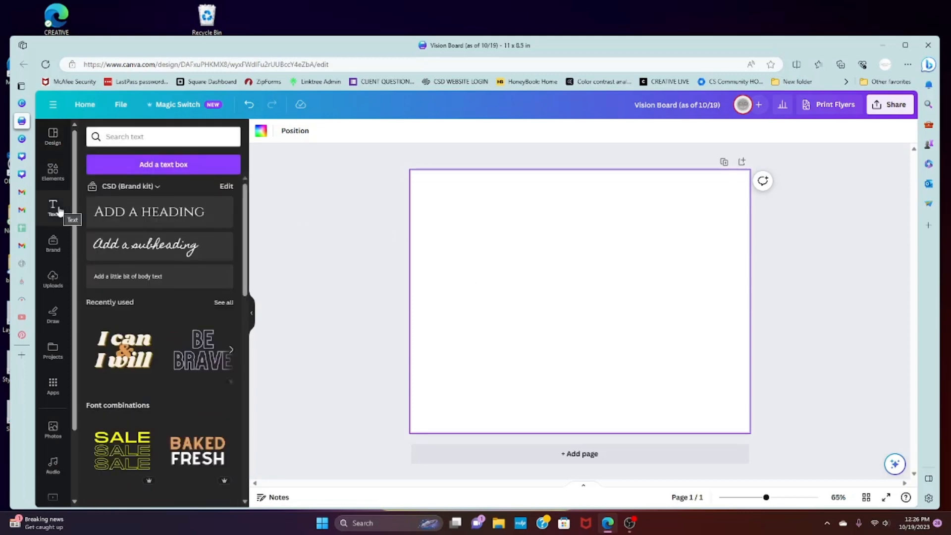
{"action": "left_click", "coordinate": [153, 191]}
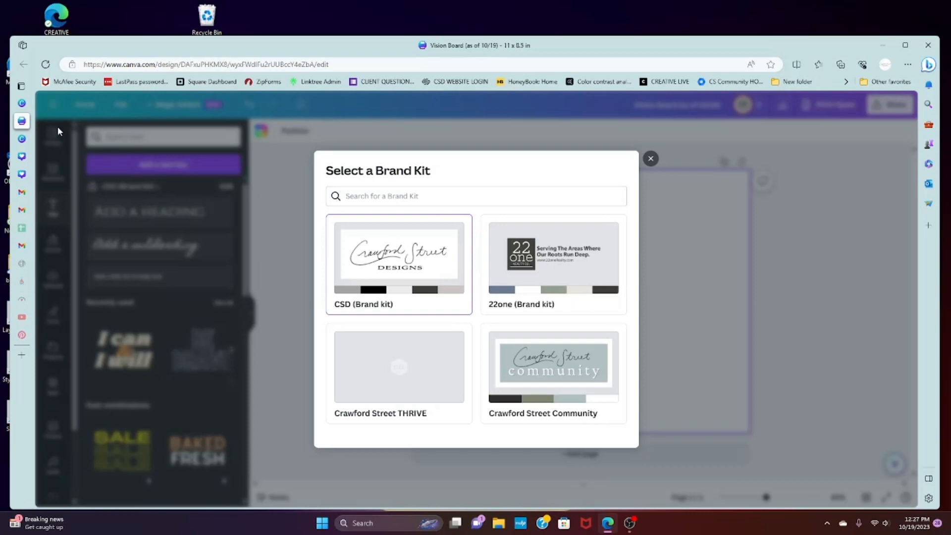
{"action": "left_click", "coordinate": [651, 159]}
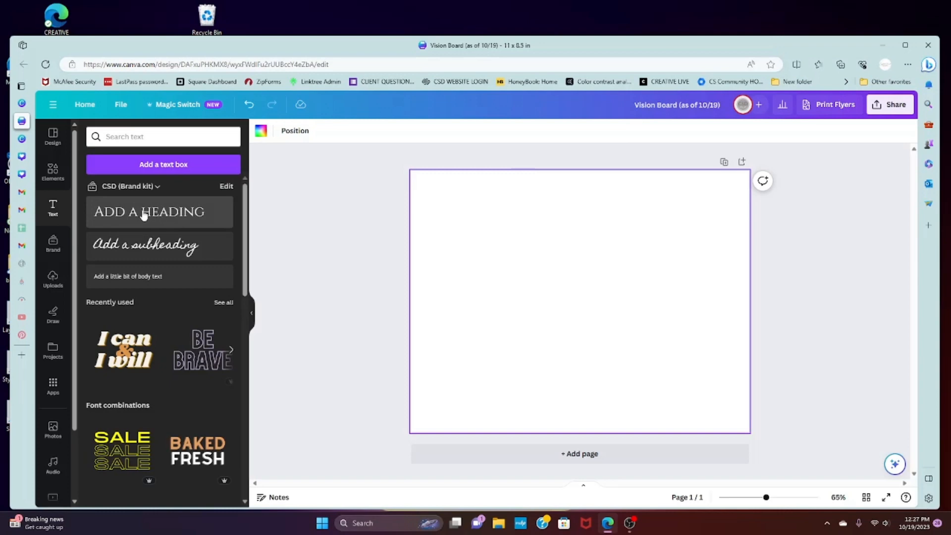
Add a brand-kit heading to the page and replace its placeholder text with the person's full name
{"action": "left_click", "coordinate": [162, 215]}
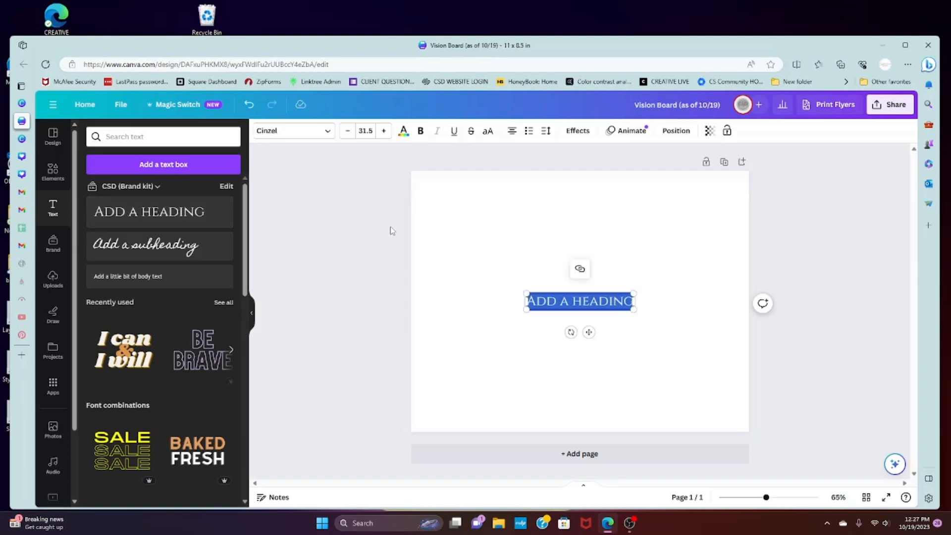
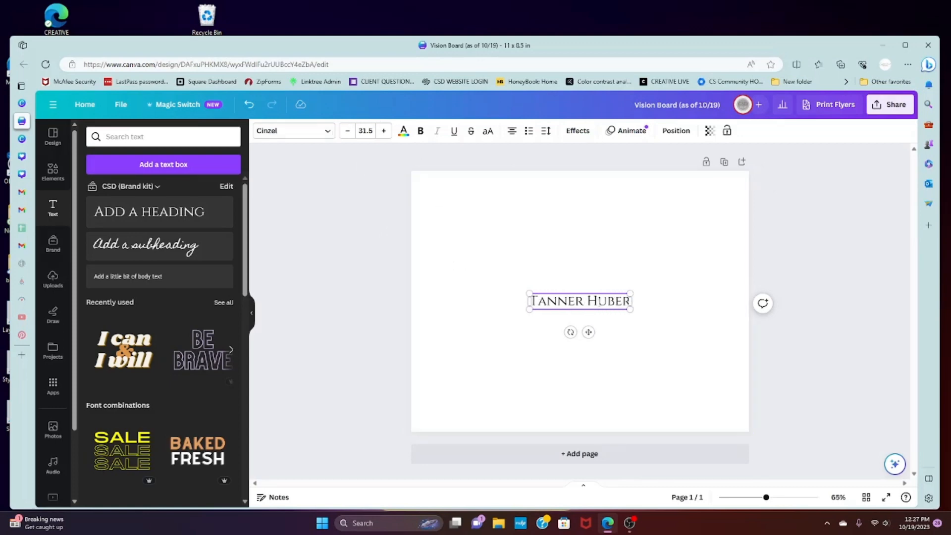
Change the name heading's font to Intro Rust and browse the rest of the font list
{"action": "left_click", "coordinate": [296, 131]}
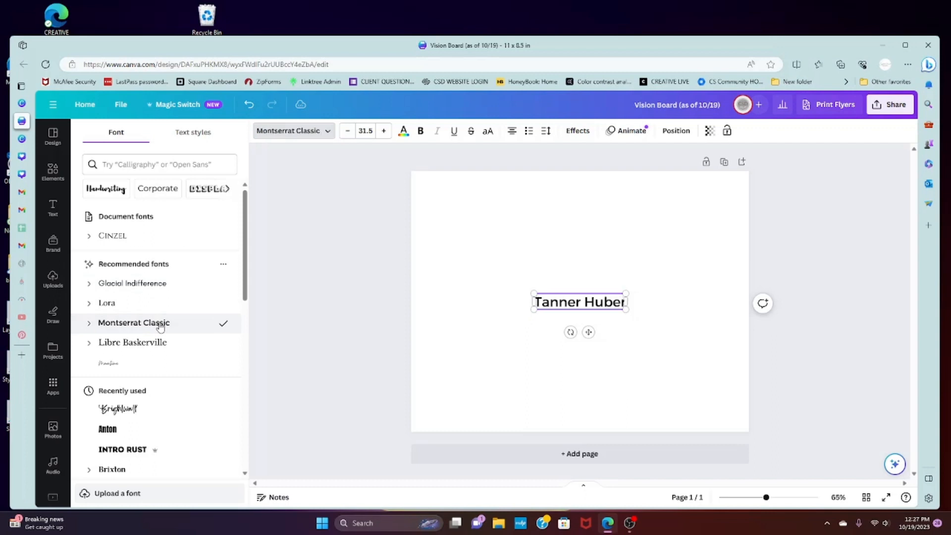
{"action": "left_click", "coordinate": [144, 449]}
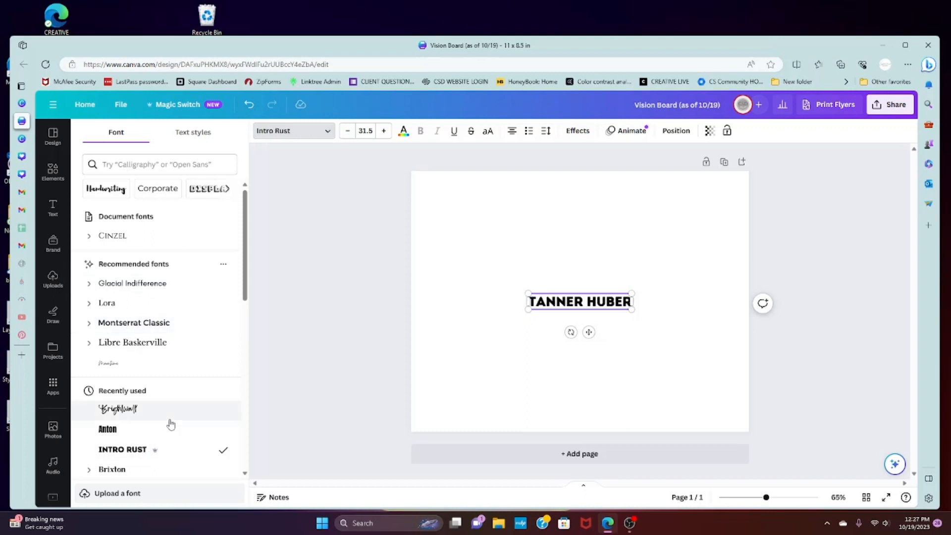
{"action": "scroll", "coordinate": [162, 355], "scroll_direction": "down", "scroll_amount": 20}
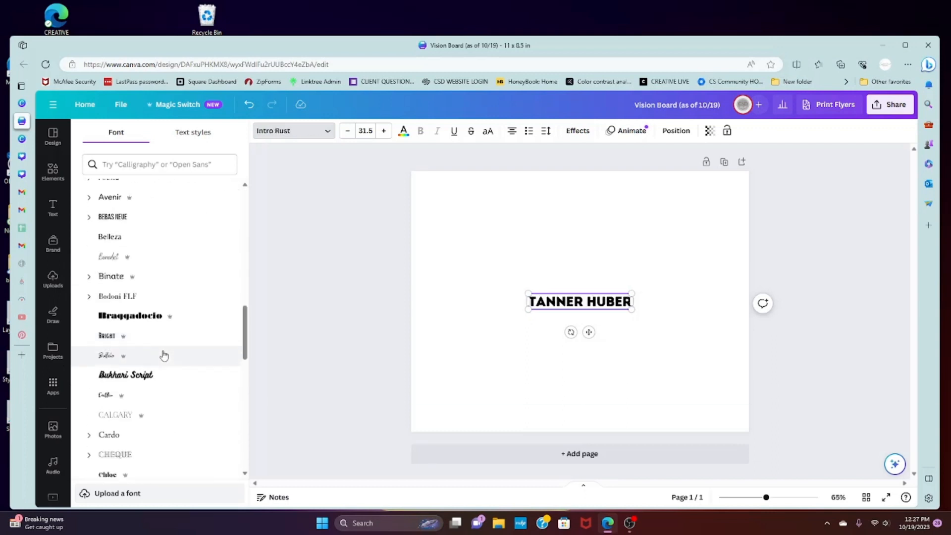
{"action": "scroll", "coordinate": [164, 355], "scroll_direction": "up", "scroll_amount": 20}
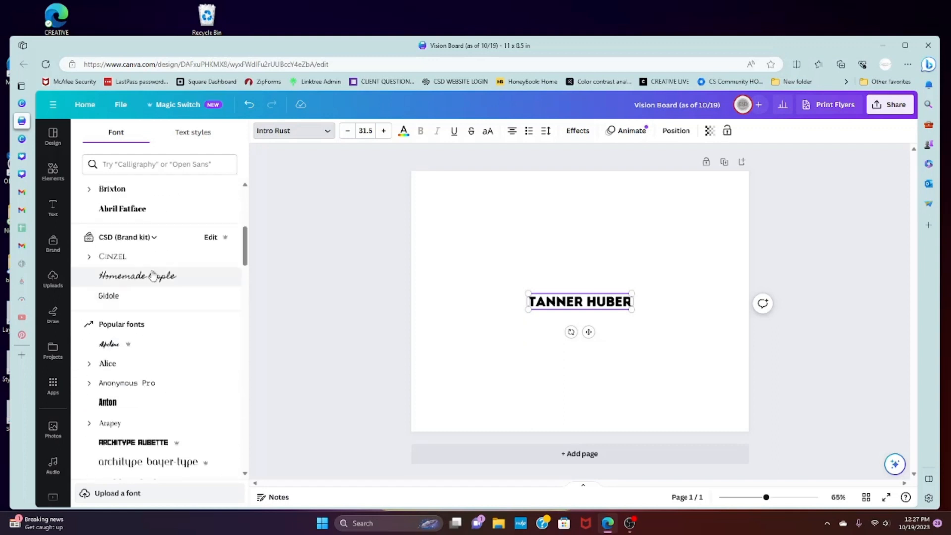
Filter the fonts by Handwriting and apply the Beautifully Delicious font to the name heading
{"action": "left_click", "coordinate": [190, 165]}
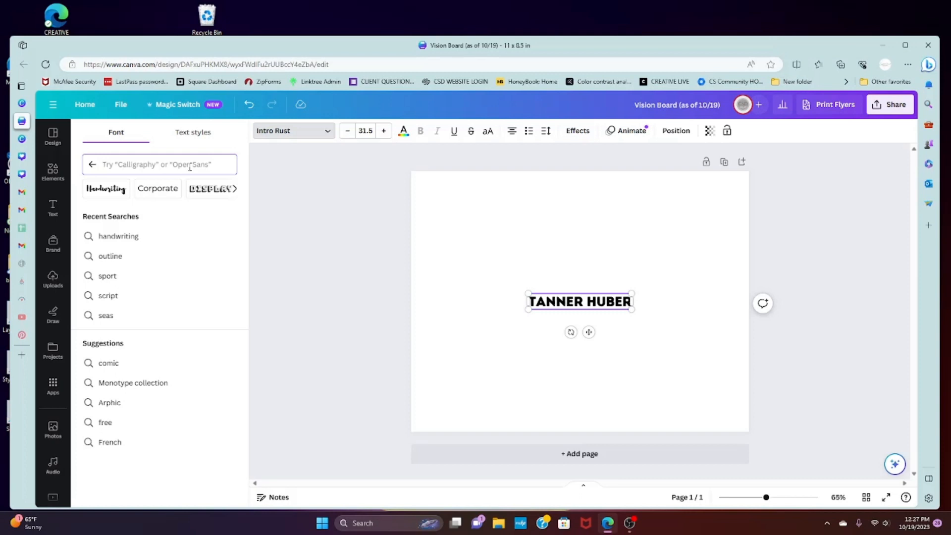
{"action": "left_click", "coordinate": [105, 189]}
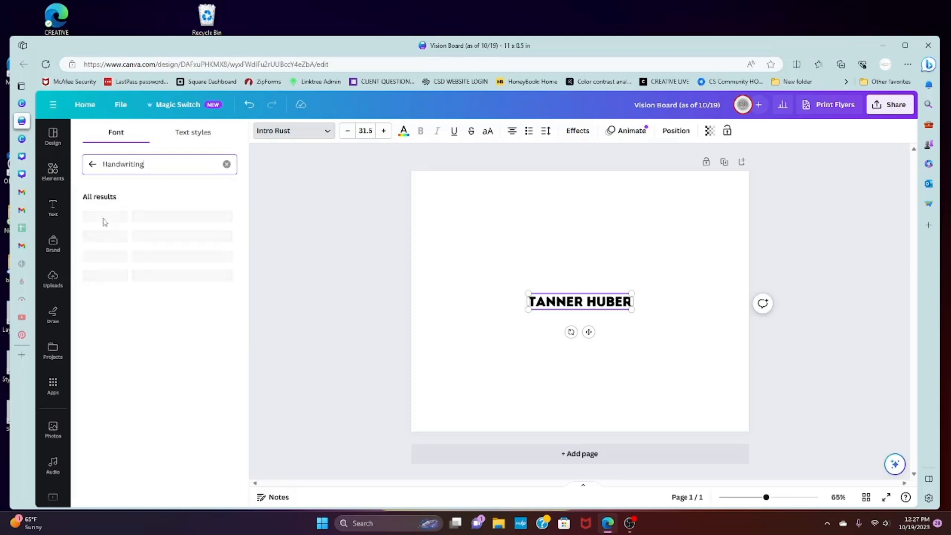
{"action": "scroll", "coordinate": [164, 297], "scroll_direction": "down", "scroll_amount": 4}
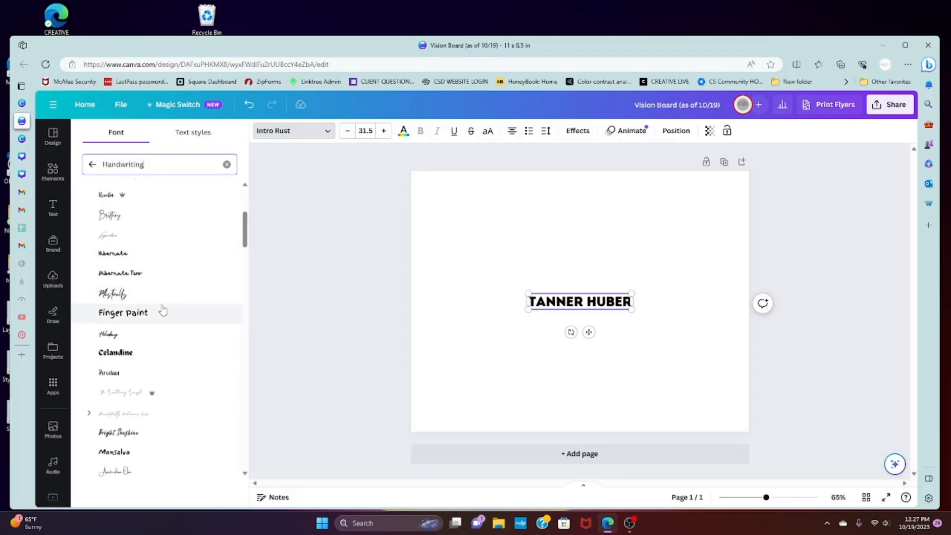
{"action": "left_click", "coordinate": [183, 411]}
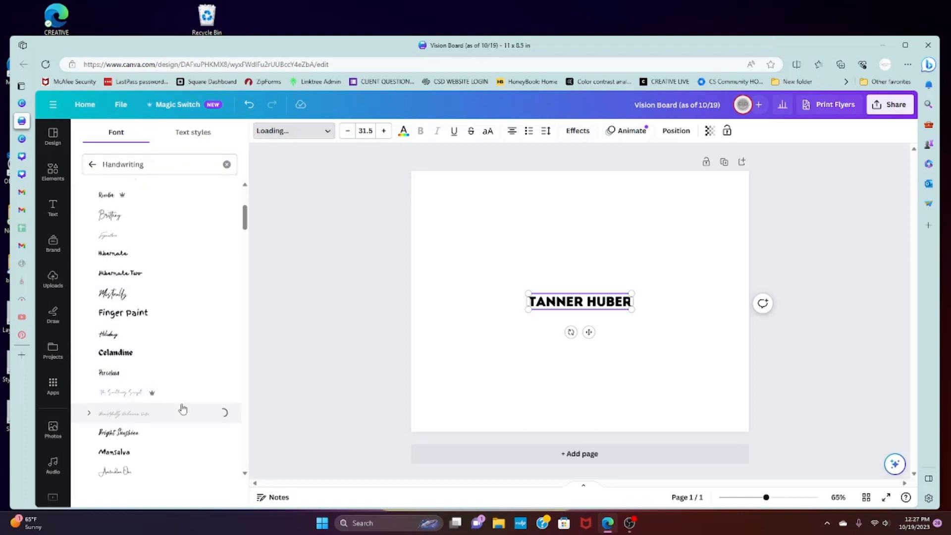
Run the recent font search for "outline", apply Brixton Outline to the name heading, and deselect it
{"action": "left_click", "coordinate": [92, 165]}
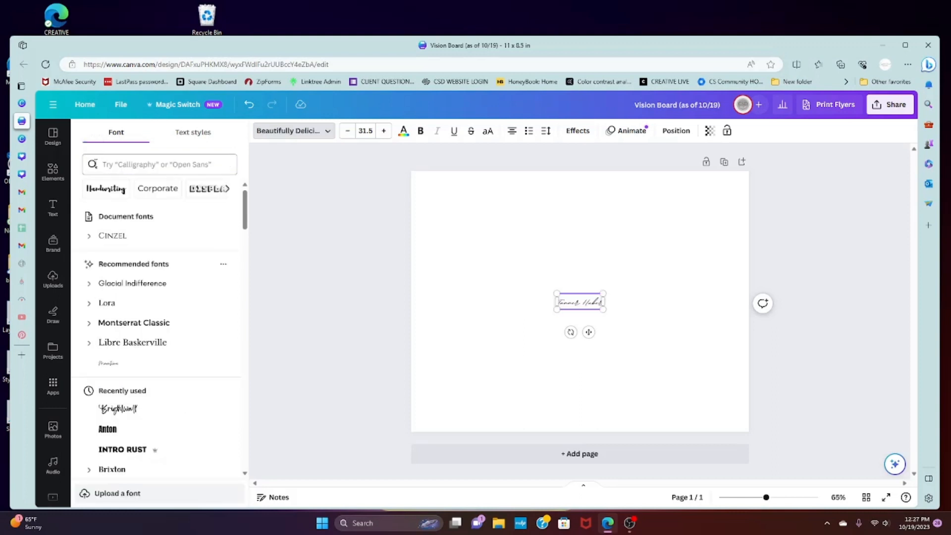
{"action": "left_click", "coordinate": [194, 164]}
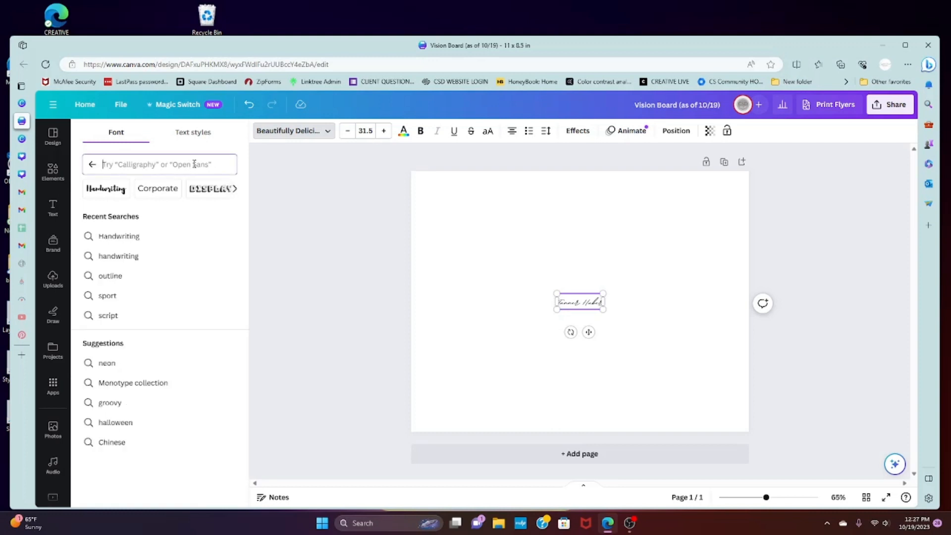
{"action": "left_click", "coordinate": [179, 276]}
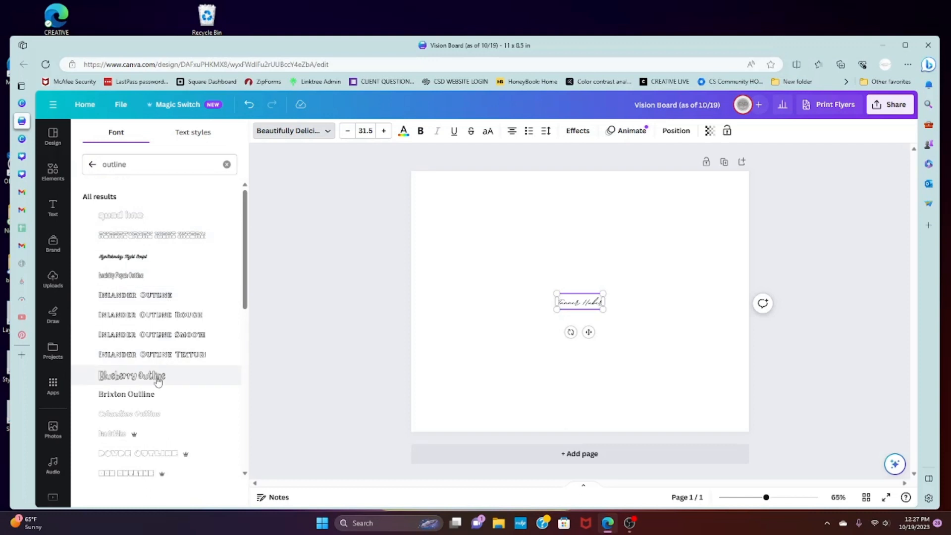
{"action": "left_click", "coordinate": [154, 394]}
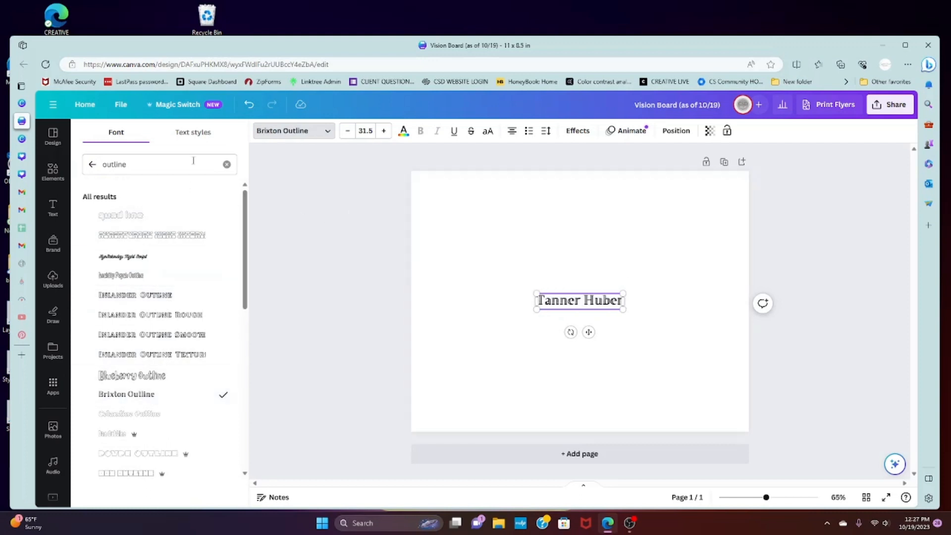
{"action": "left_click", "coordinate": [587, 267]}
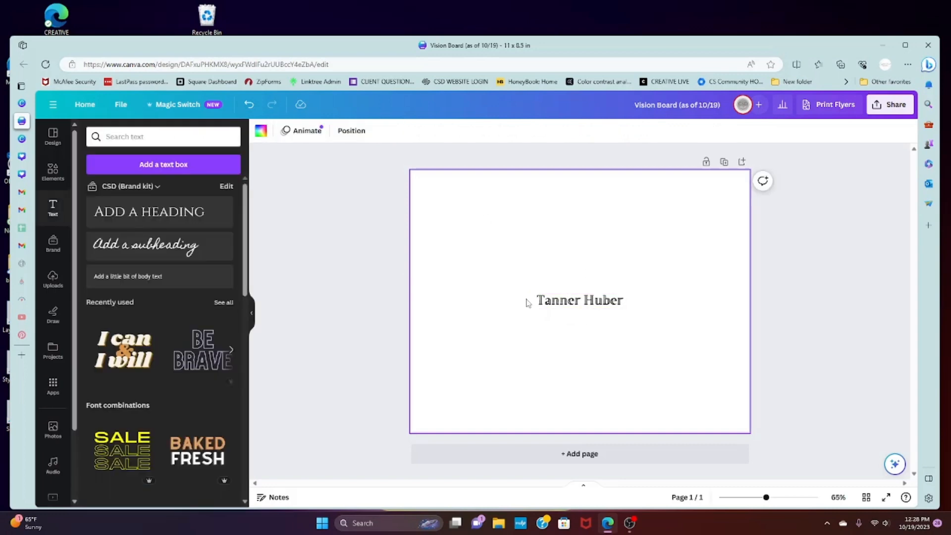
{"action": "left_click", "coordinate": [616, 306]}
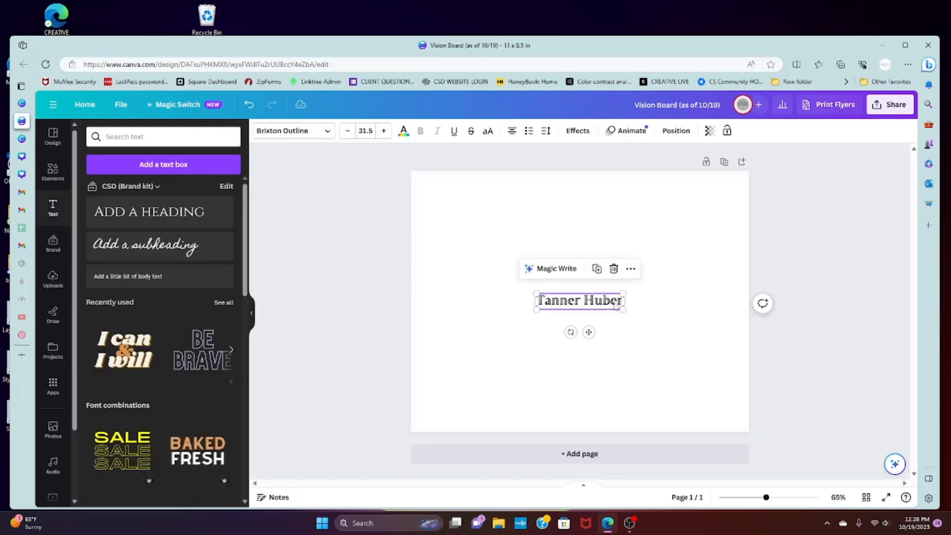
{"action": "left_click", "coordinate": [597, 213]}
{"action": "left_click", "coordinate": [617, 306]}
{"action": "left_click", "coordinate": [644, 246]}
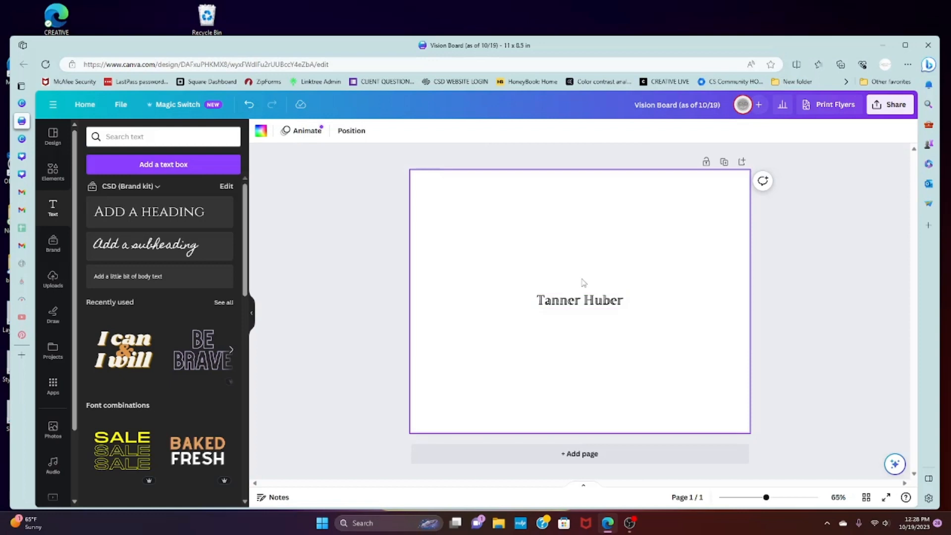
{"action": "left_click", "coordinate": [582, 293]}
{"action": "left_click", "coordinate": [585, 243]}
Open the elements library, look through its categories, and run the recent search for "georgia"
{"action": "left_click", "coordinate": [54, 174]}
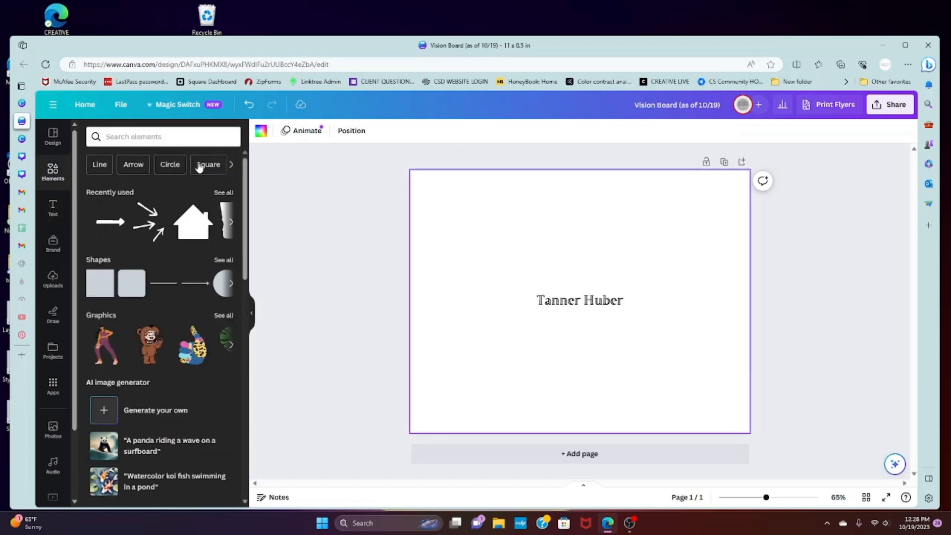
{"action": "left_click", "coordinate": [119, 136]}
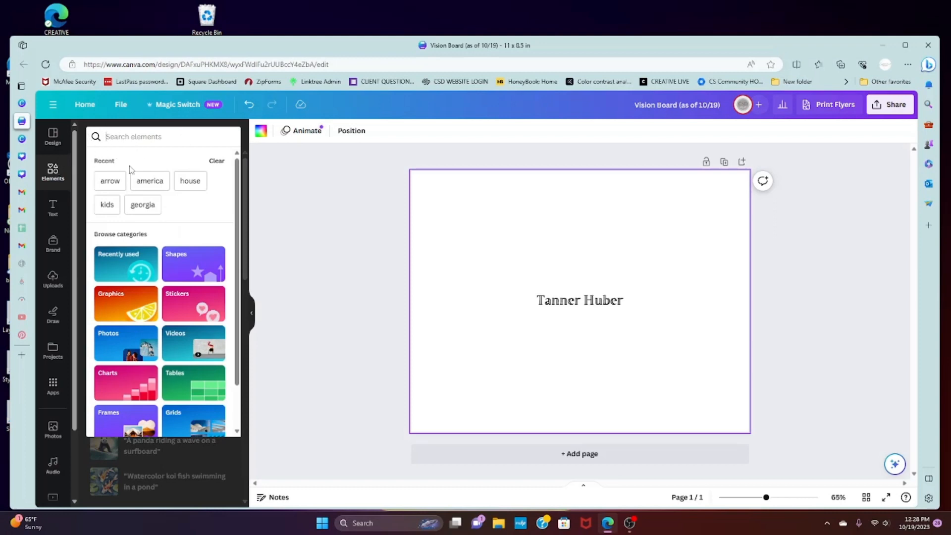
{"action": "scroll", "coordinate": [128, 308], "scroll_direction": "down", "scroll_amount": 2}
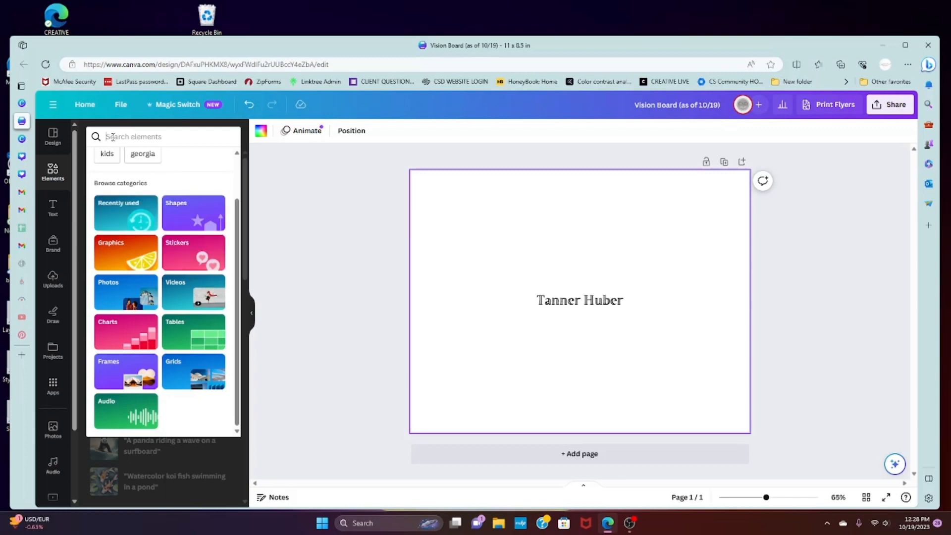
{"action": "left_click", "coordinate": [142, 154]}
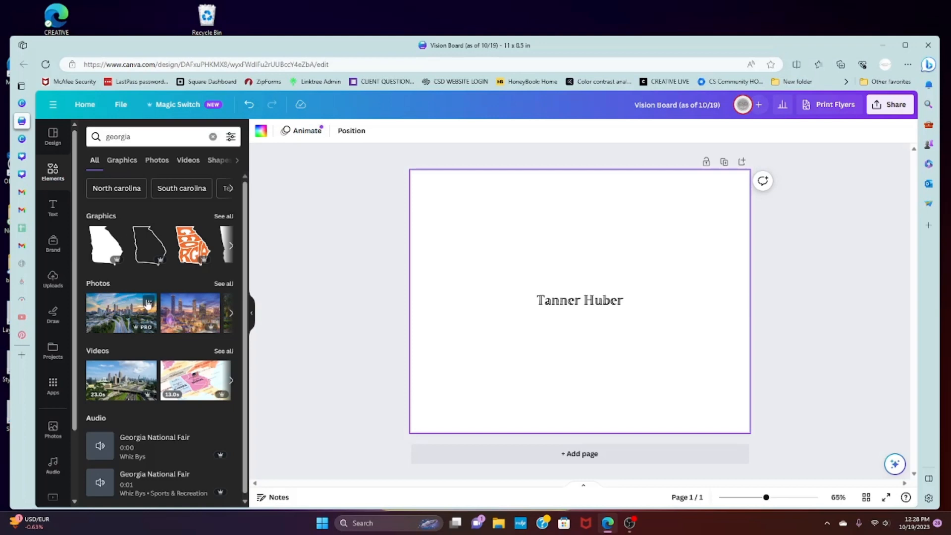
Show all photo results for "georgia" and browse through them
{"action": "left_click", "coordinate": [218, 283]}
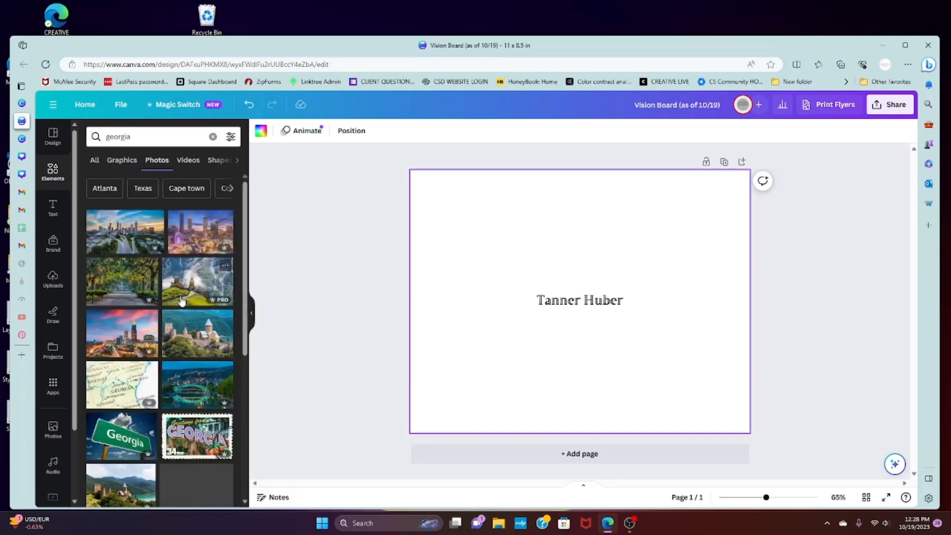
{"action": "scroll", "coordinate": [181, 301], "scroll_direction": "down", "scroll_amount": 5}
{"action": "scroll", "coordinate": [181, 299], "scroll_direction": "down", "scroll_amount": 5}
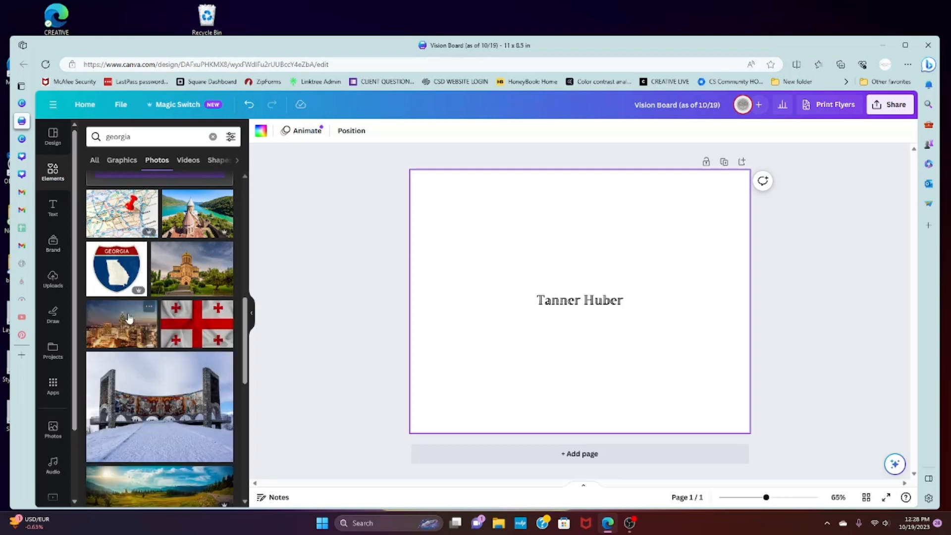
{"action": "scroll", "coordinate": [127, 312], "scroll_direction": "up", "scroll_amount": 10}
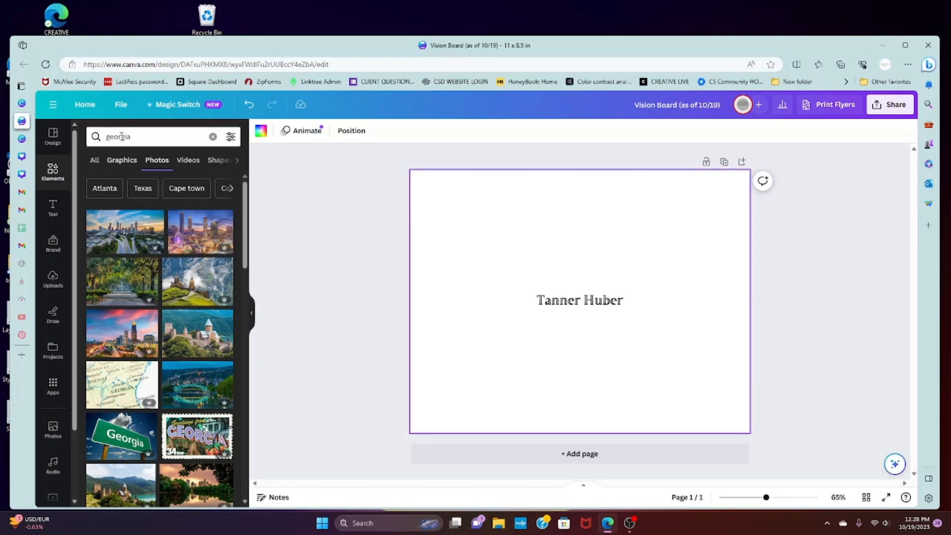
Browse the graphics results for "georgia" and add the tan state-shaped graphic labelled GEORGIA to the page
{"action": "left_click", "coordinate": [119, 166]}
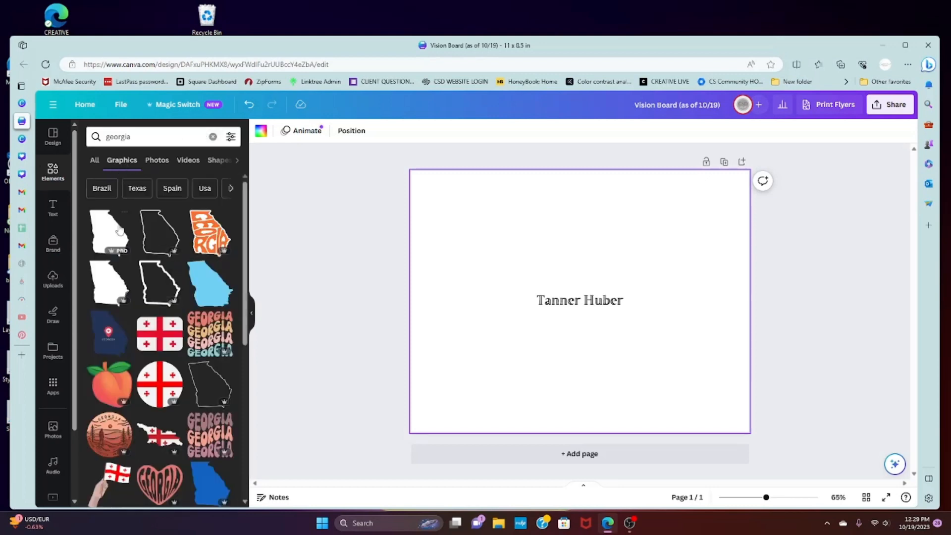
{"action": "scroll", "coordinate": [119, 231], "scroll_direction": "down", "scroll_amount": 6}
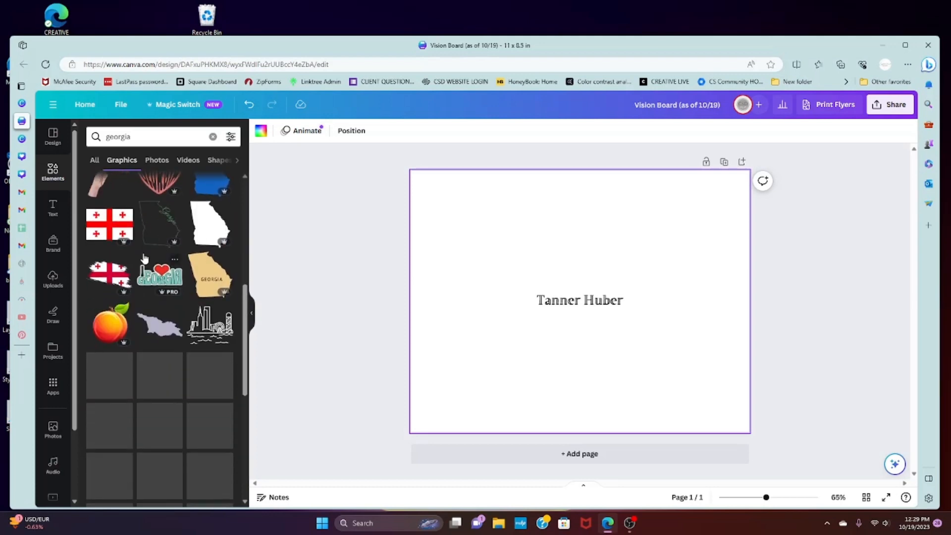
{"action": "scroll", "coordinate": [174, 270], "scroll_direction": "up", "scroll_amount": 5}
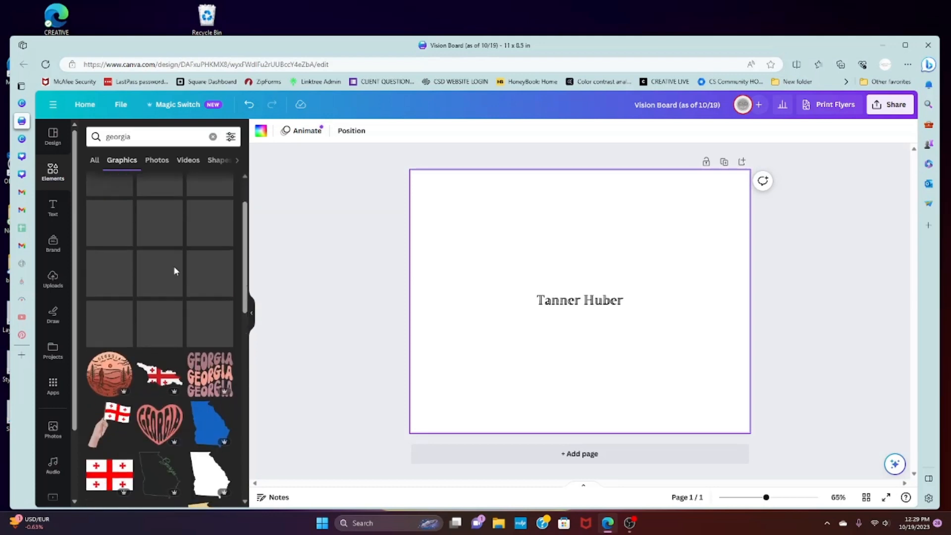
{"action": "scroll", "coordinate": [174, 270], "scroll_direction": "down", "scroll_amount": 4}
{"action": "left_click", "coordinate": [204, 331]}
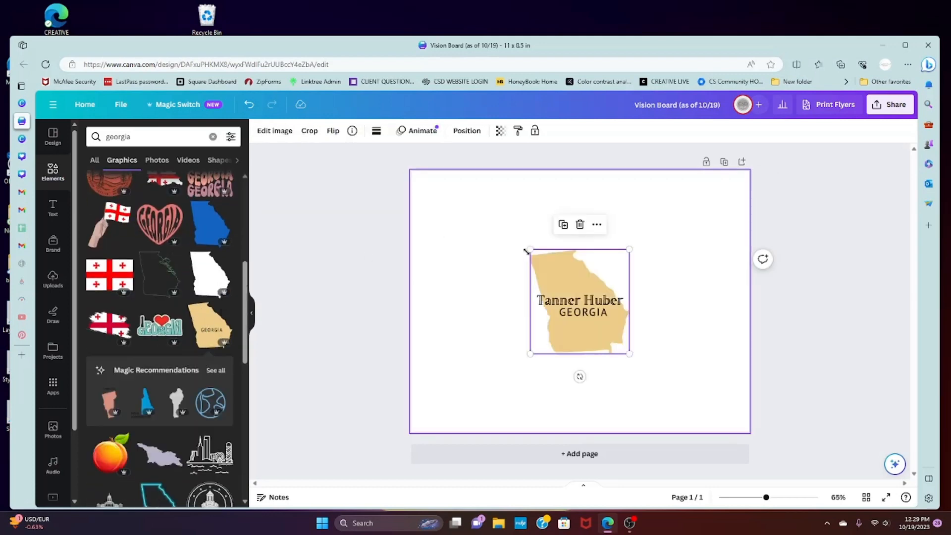
Shrink the tan Georgia graphic to a small icon and place it above and to the left of the name heading
{"action": "left_click_drag", "start_coordinate": [629, 250], "coordinate": [580, 277]}
{"action": "left_click_drag", "start_coordinate": [565, 344], "coordinate": [493, 267]}
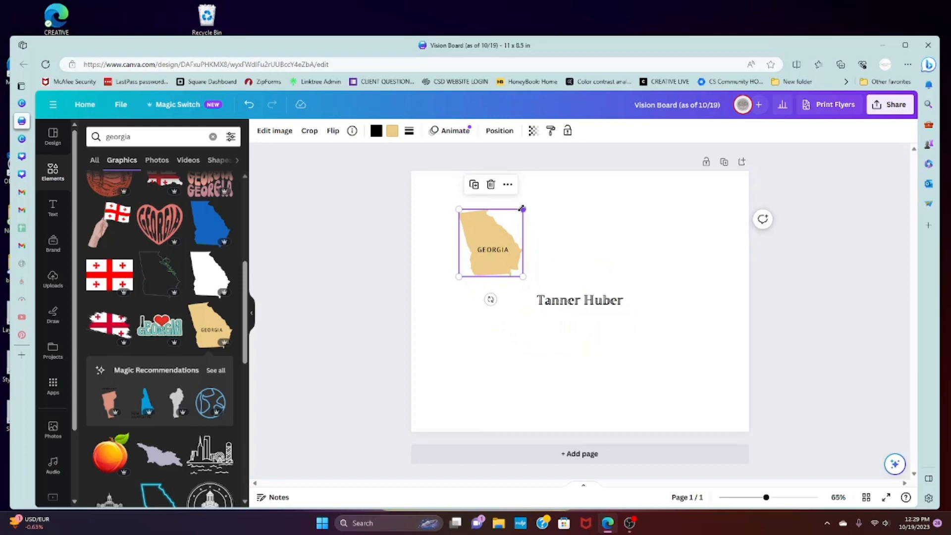
{"action": "mouse_move", "coordinate": [523, 208]}
{"action": "left_mouse_down"}
{"action": "mouse_move", "coordinate": [506, 225]}
{"action": "mouse_move", "coordinate": [526, 206]}
{"action": "left_mouse_up"}
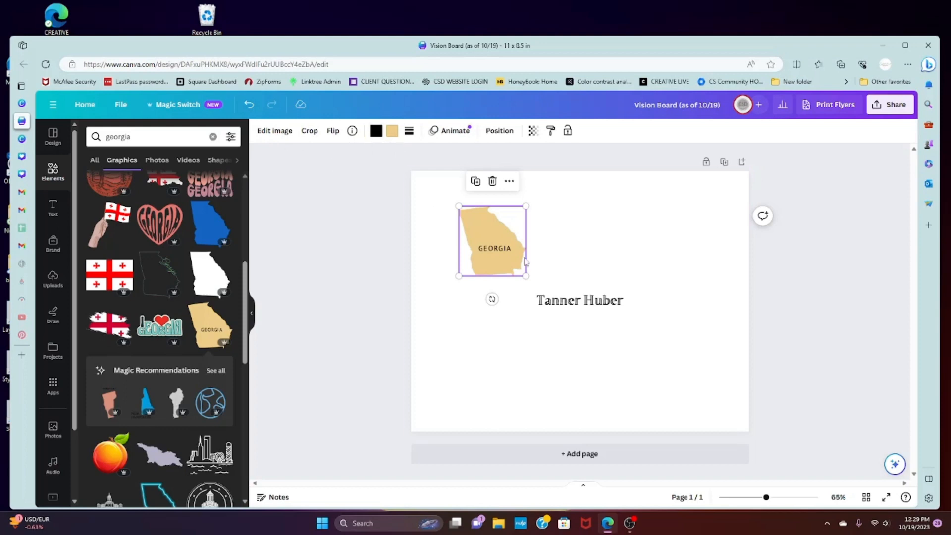
{"action": "left_click", "coordinate": [538, 213]}
{"action": "left_click", "coordinate": [515, 212]}
{"action": "left_click_drag", "start_coordinate": [458, 205], "coordinate": [506, 255]}
{"action": "left_click", "coordinate": [542, 225]}
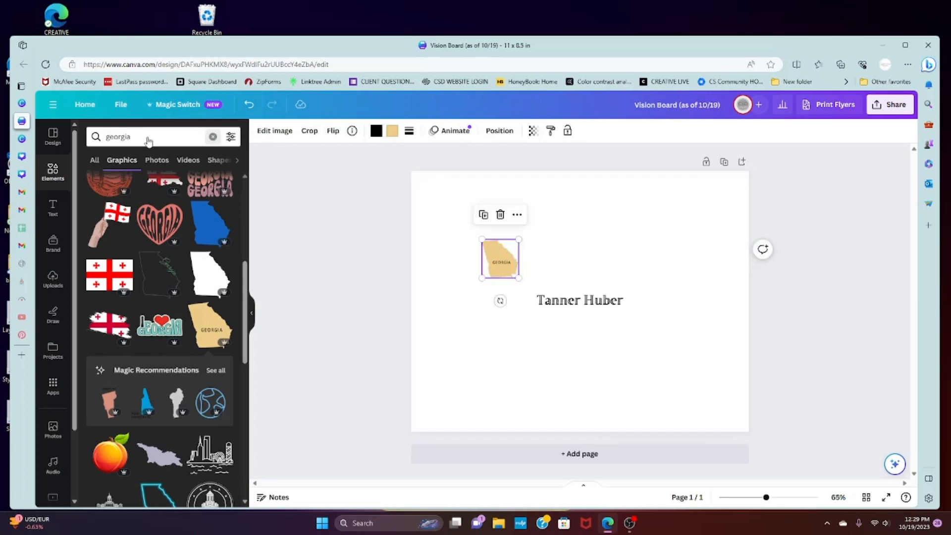
Search the elements for "kids" and add the black line graphic of two children's faces from the graphics results
{"action": "left_click", "coordinate": [213, 137]}
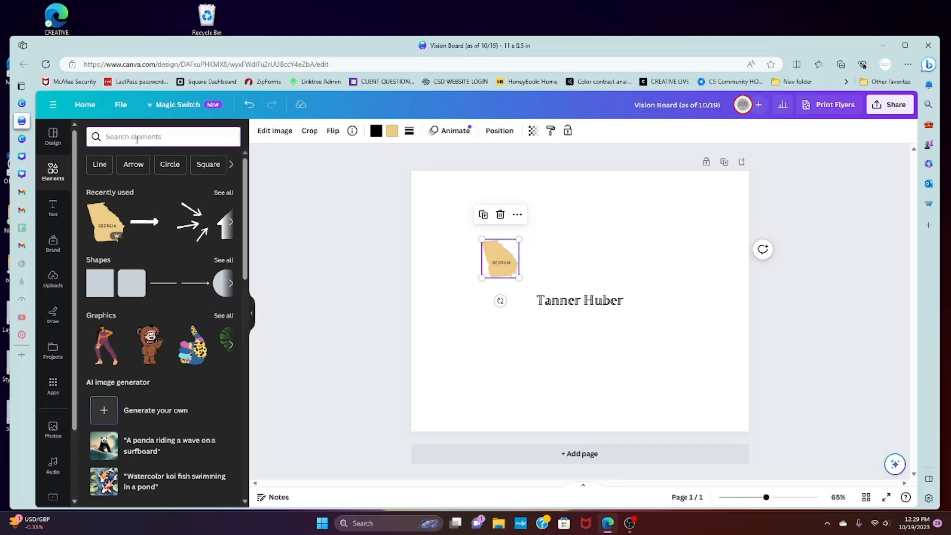
{"action": "left_click", "coordinate": [136, 137]}
{"action": "type", "text": "kids"}
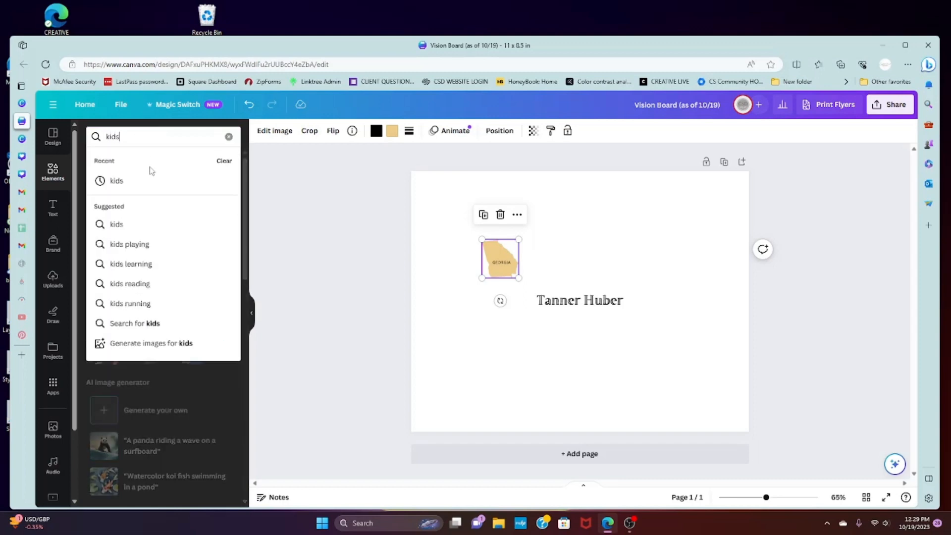
{"action": "left_click", "coordinate": [149, 180]}
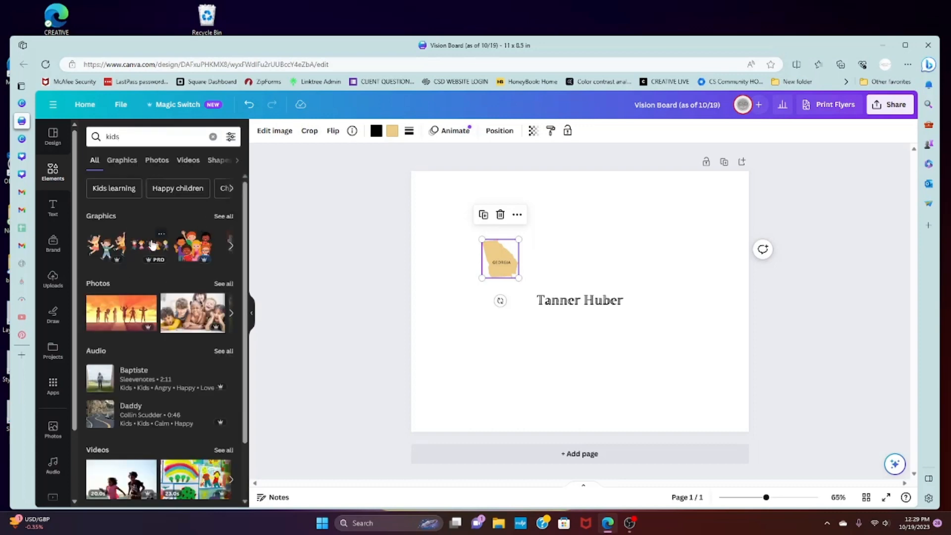
{"action": "left_click", "coordinate": [224, 216]}
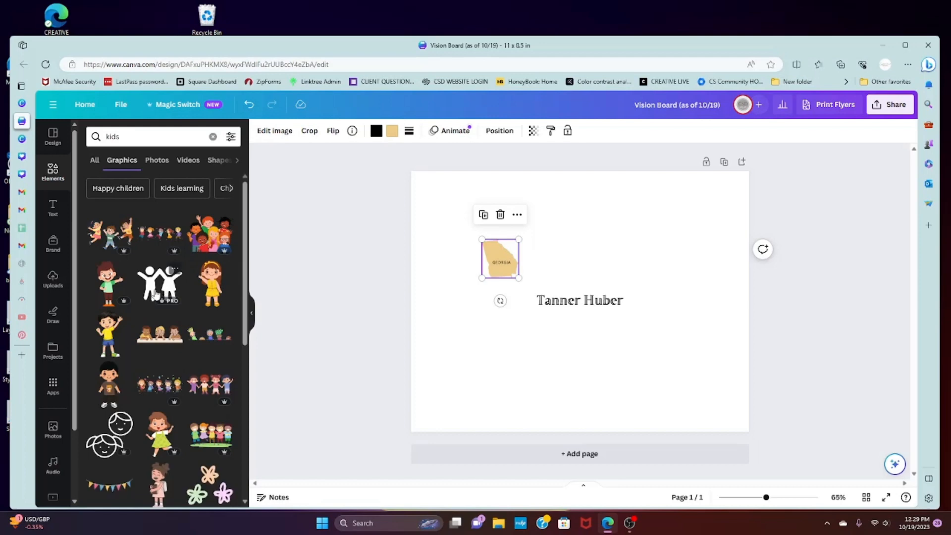
{"action": "left_click", "coordinate": [102, 435]}
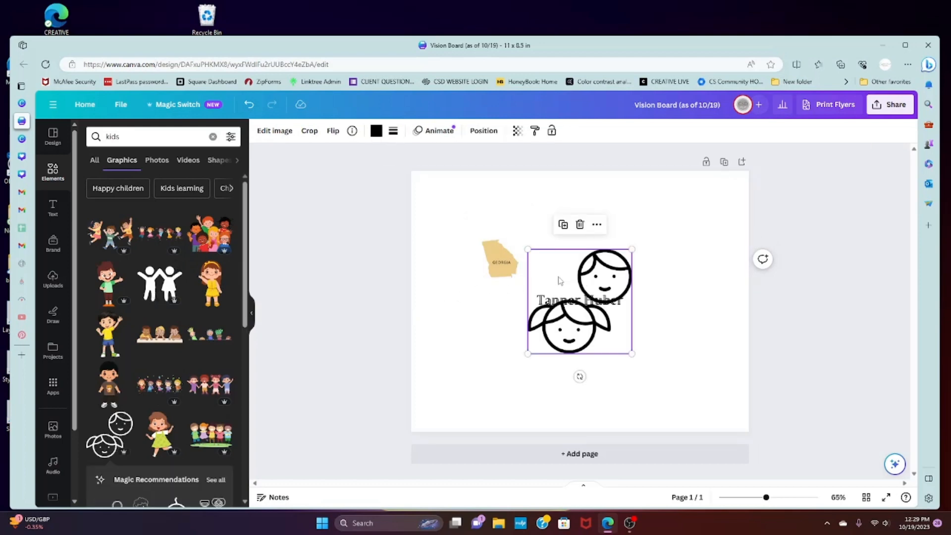
Shrink the children's faces graphic and place it left of the name heading, just below the Georgia graphic
{"action": "left_click_drag", "start_coordinate": [560, 280], "coordinate": [522, 290]}
{"action": "left_click_drag", "start_coordinate": [586, 266], "coordinate": [480, 290]}
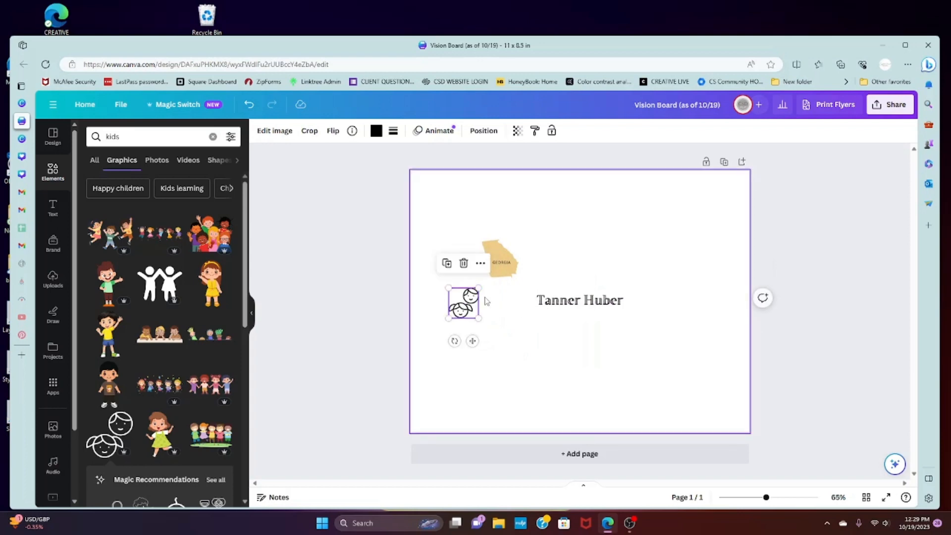
{"action": "left_click", "coordinate": [484, 299]}
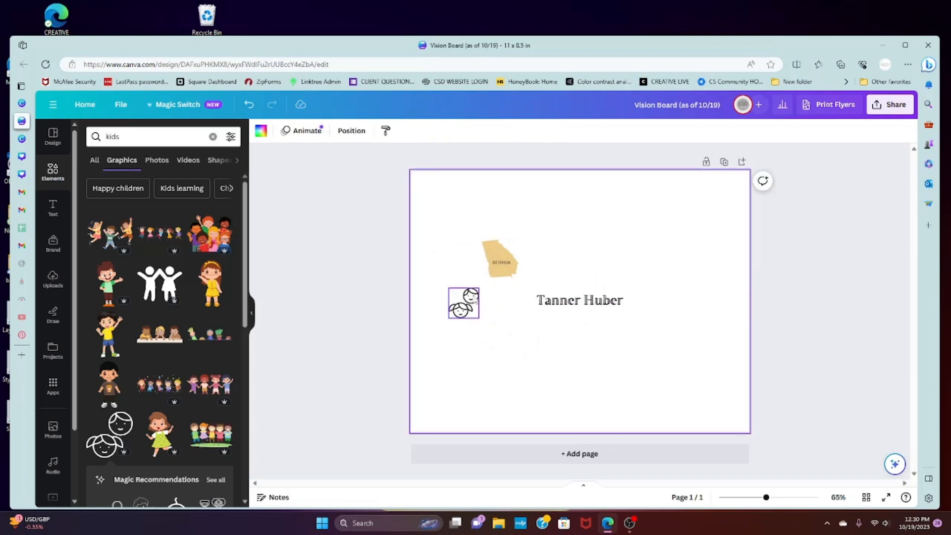
Add a brand kit heading below the name heading and enter the text LEE UNIVERSITY
{"action": "left_click", "coordinate": [53, 207]}
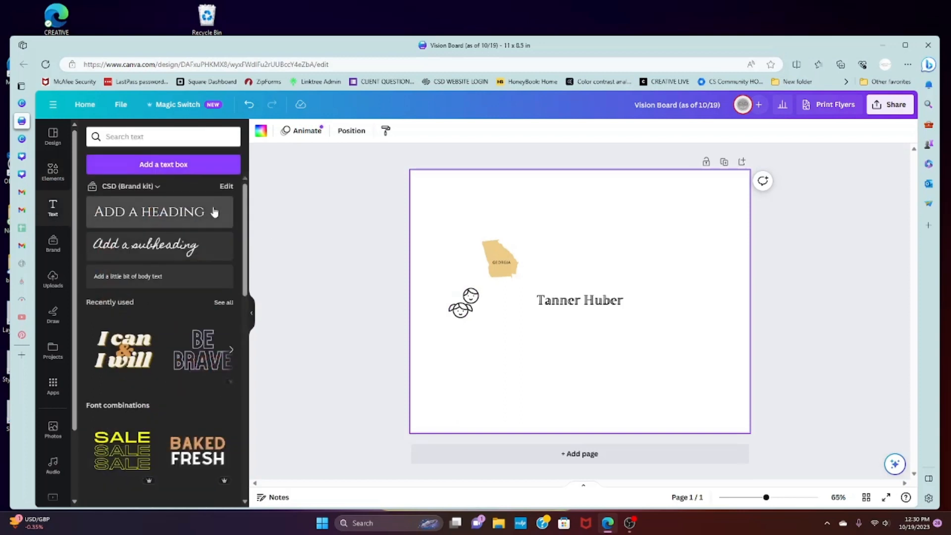
{"action": "left_click", "coordinate": [212, 210]}
{"action": "left_click_drag", "start_coordinate": [590, 330], "coordinate": [558, 373]}
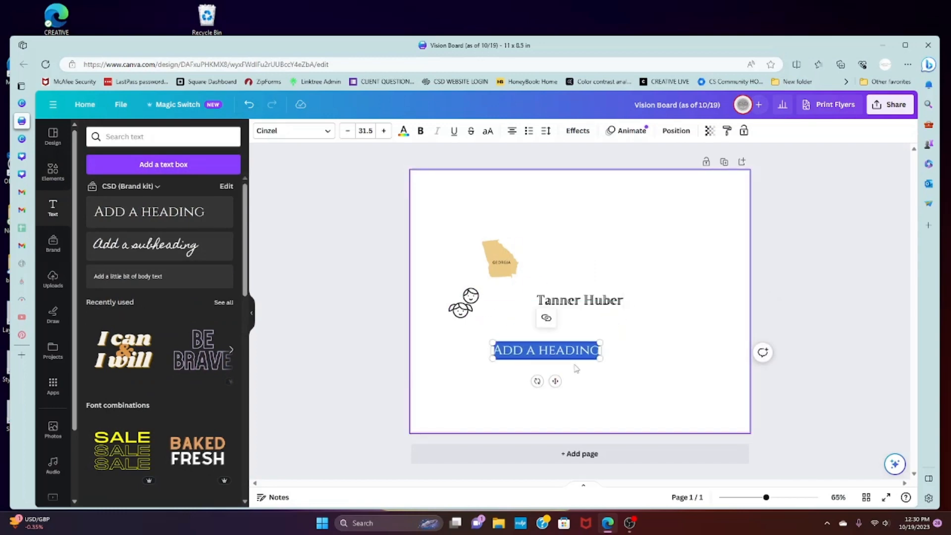
{"action": "type", "text": "LEE UN"}
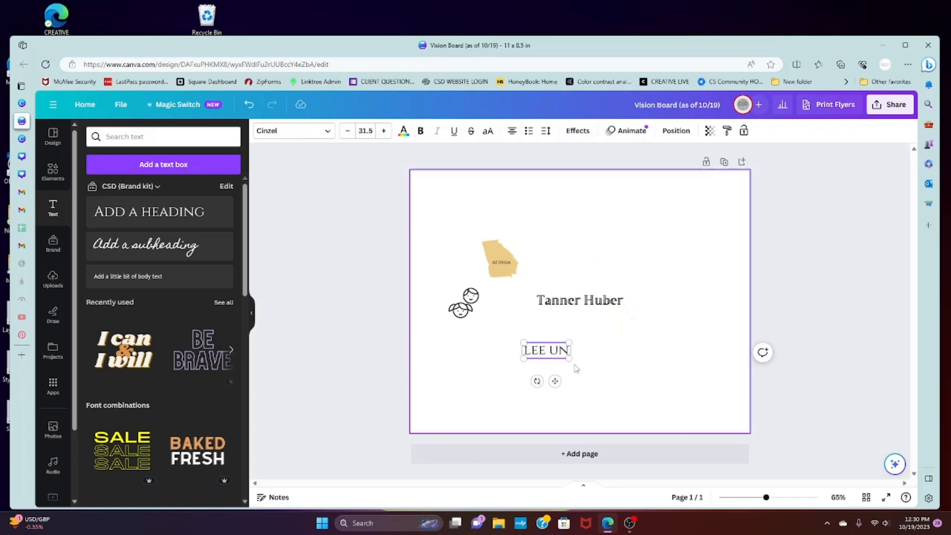
{"action": "type", "text": "IVERSI"}
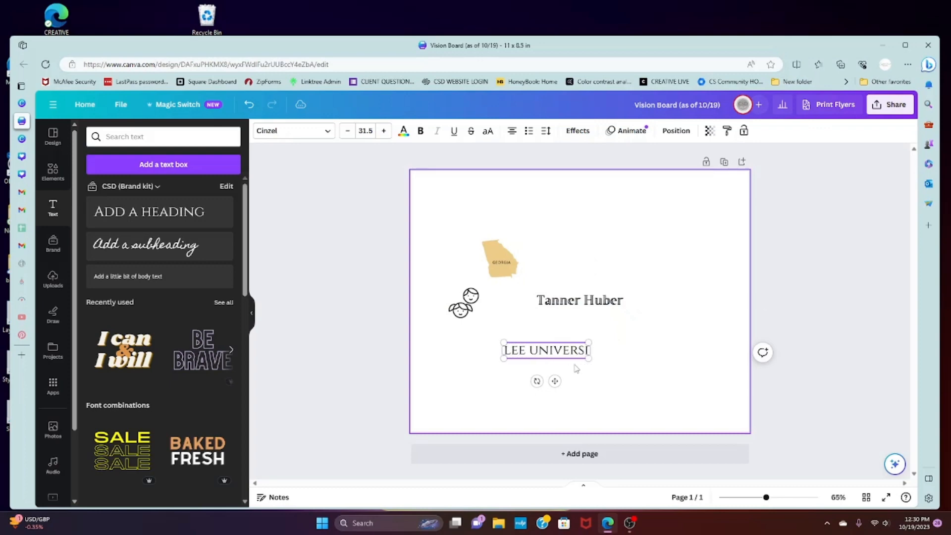
{"action": "type", "text": "TY"}
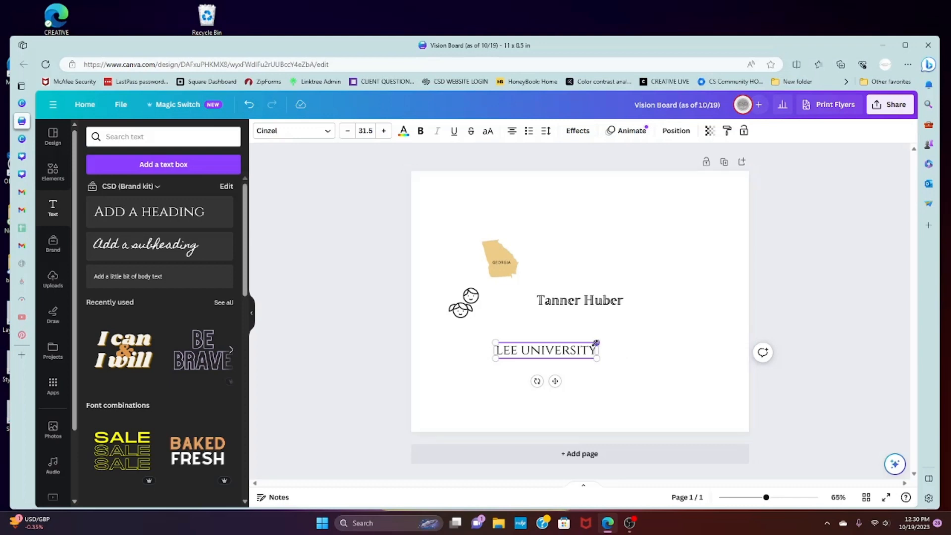
Shrink the LEE UNIVERSITY heading to about size 16.8, place it below the children's faces graphic, and deselect it
{"action": "left_click_drag", "start_coordinate": [597, 343], "coordinate": [551, 350]}
{"action": "left_click_drag", "start_coordinate": [531, 381], "coordinate": [509, 383]}
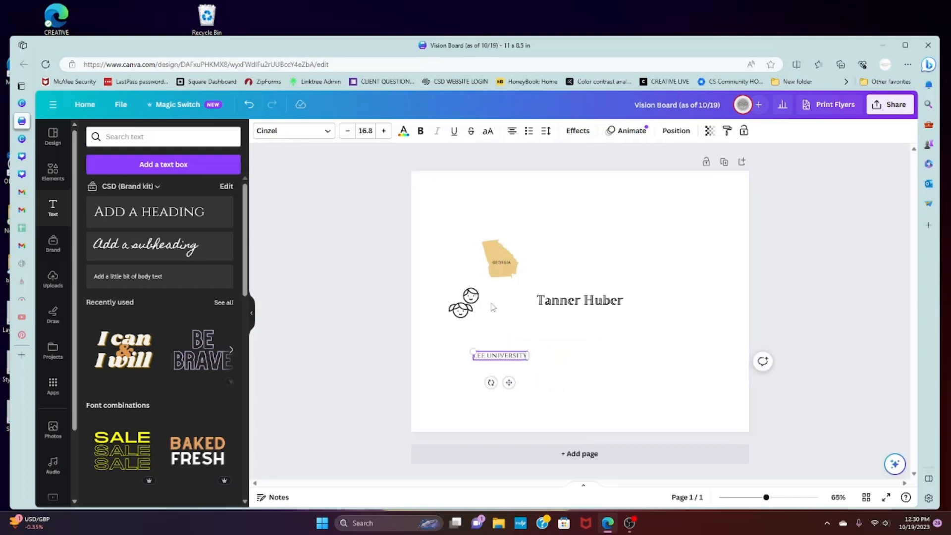
{"action": "left_click", "coordinate": [471, 303]}
{"action": "left_click", "coordinate": [509, 299]}
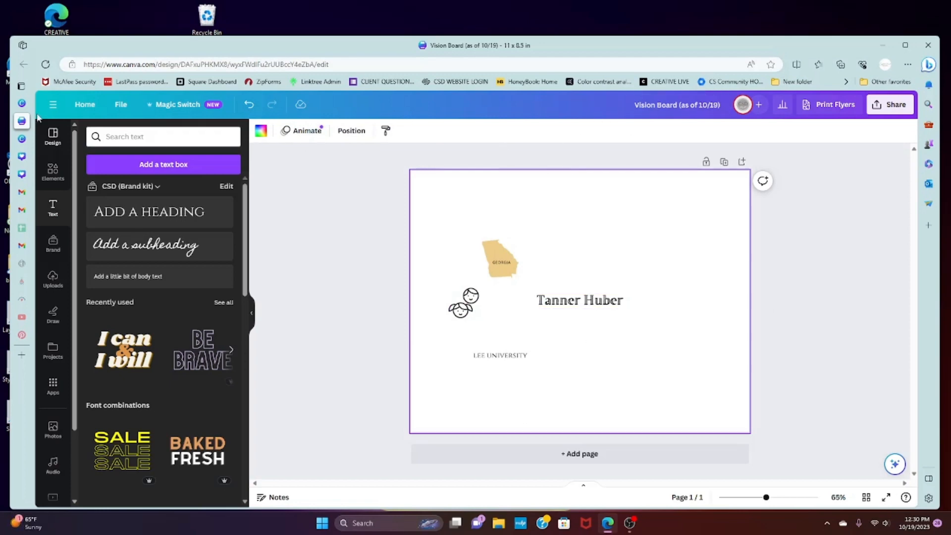
Revisit the flyer options on the Canva home page, and look through the design's uploaded images and elements
{"action": "left_click", "coordinate": [22, 103]}
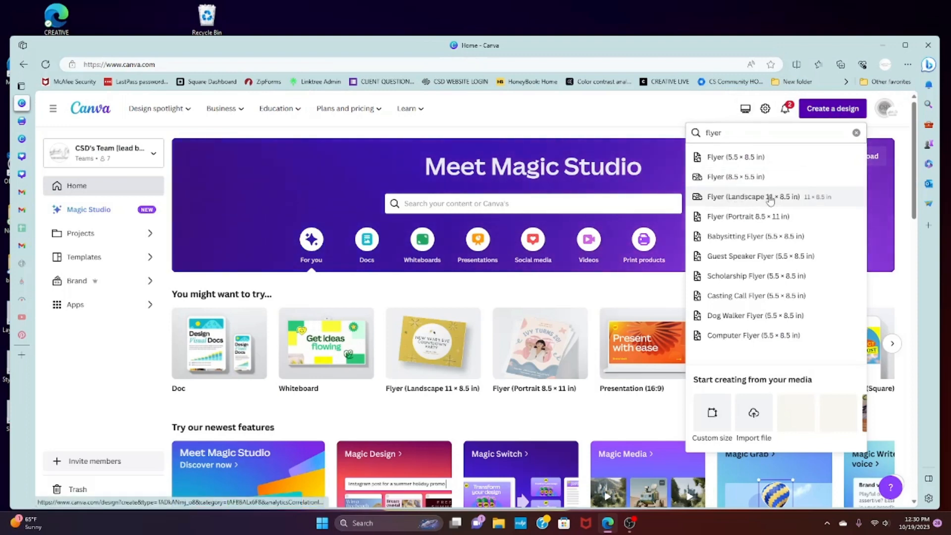
{"action": "left_click", "coordinate": [21, 121]}
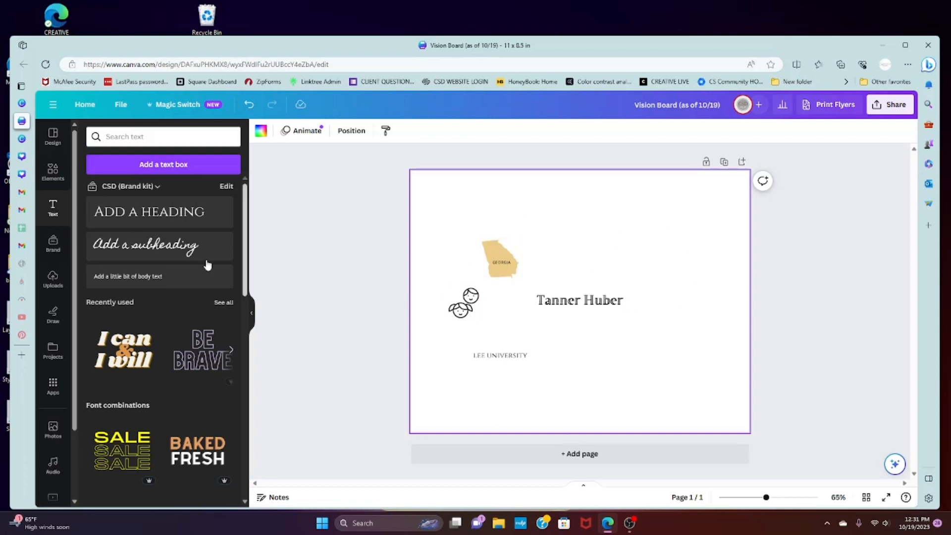
{"action": "left_click", "coordinate": [53, 278]}
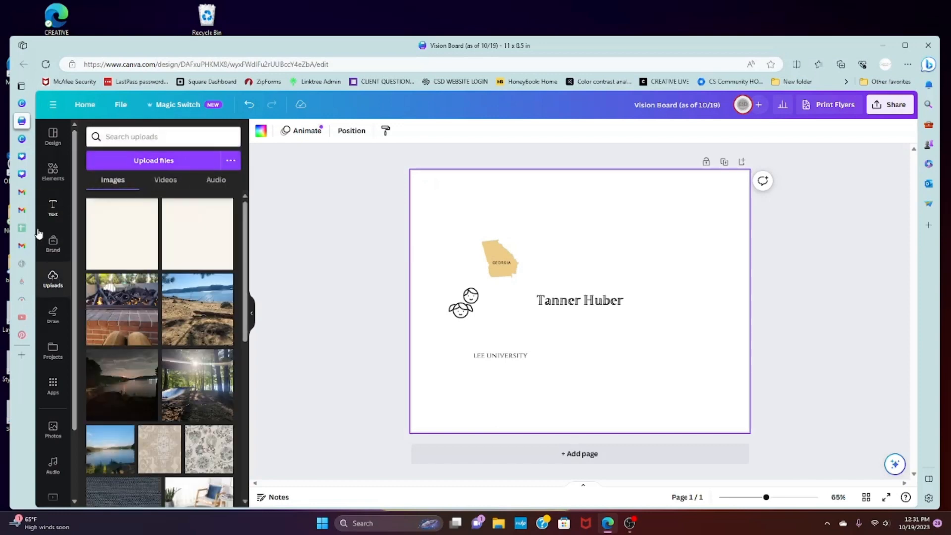
{"action": "left_click", "coordinate": [57, 174]}
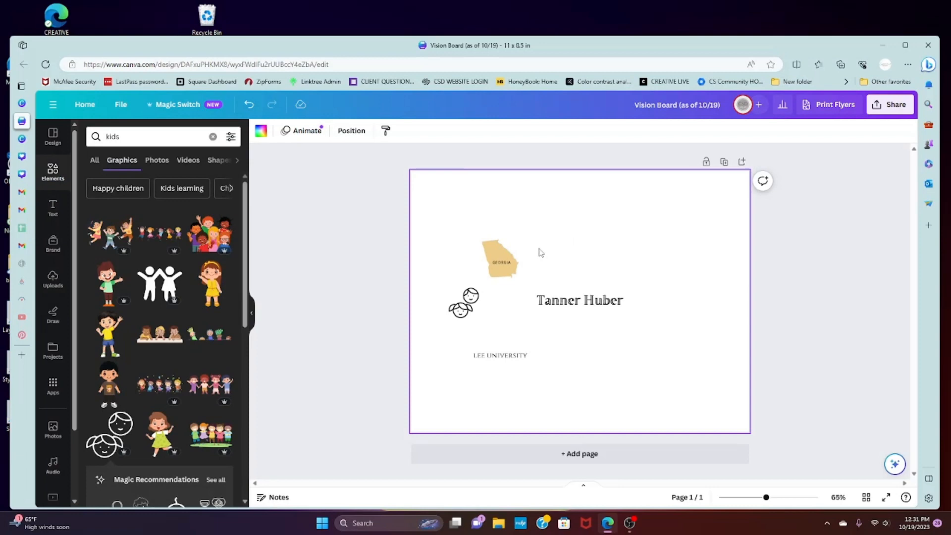
View who has access to the design, dismissing the saved contact suggestions, and close the access list
{"action": "left_click", "coordinate": [759, 106]}
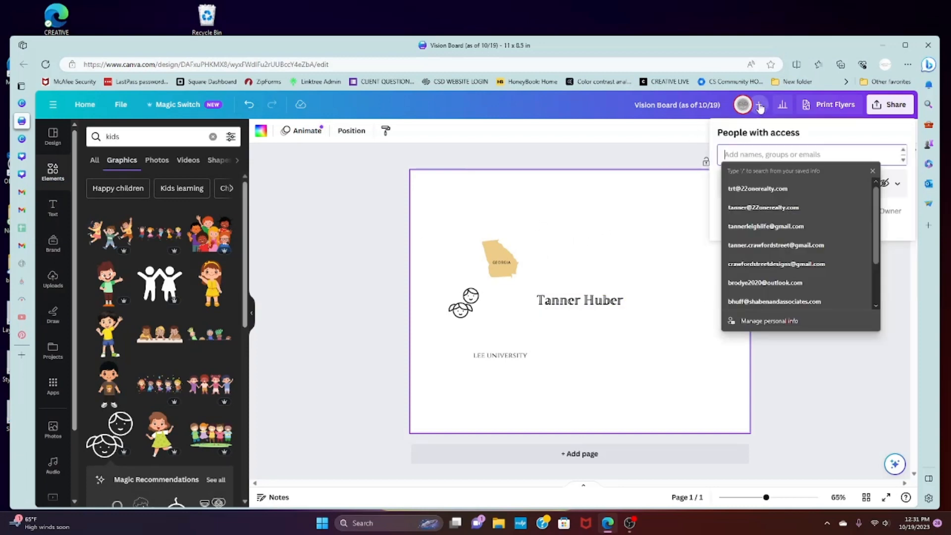
{"action": "left_click", "coordinate": [873, 171]}
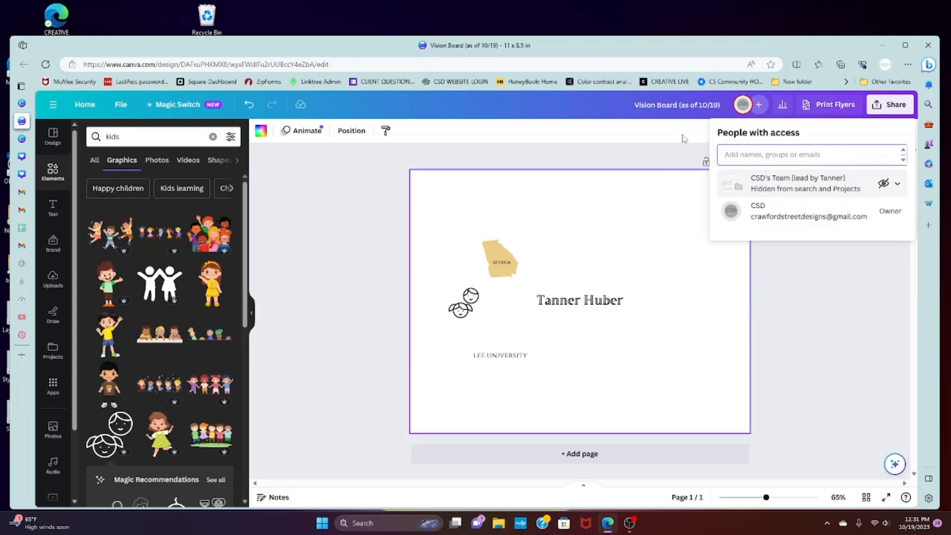
{"action": "left_click", "coordinate": [629, 164]}
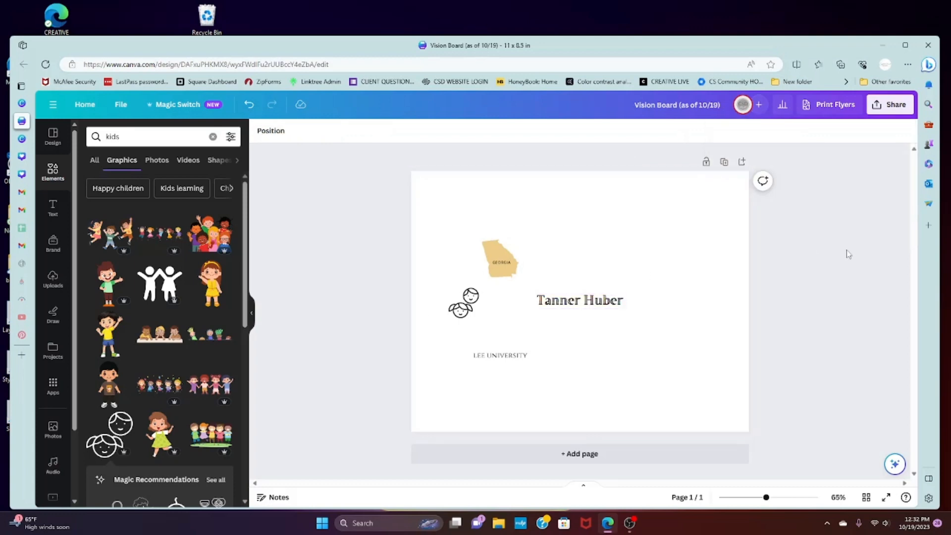